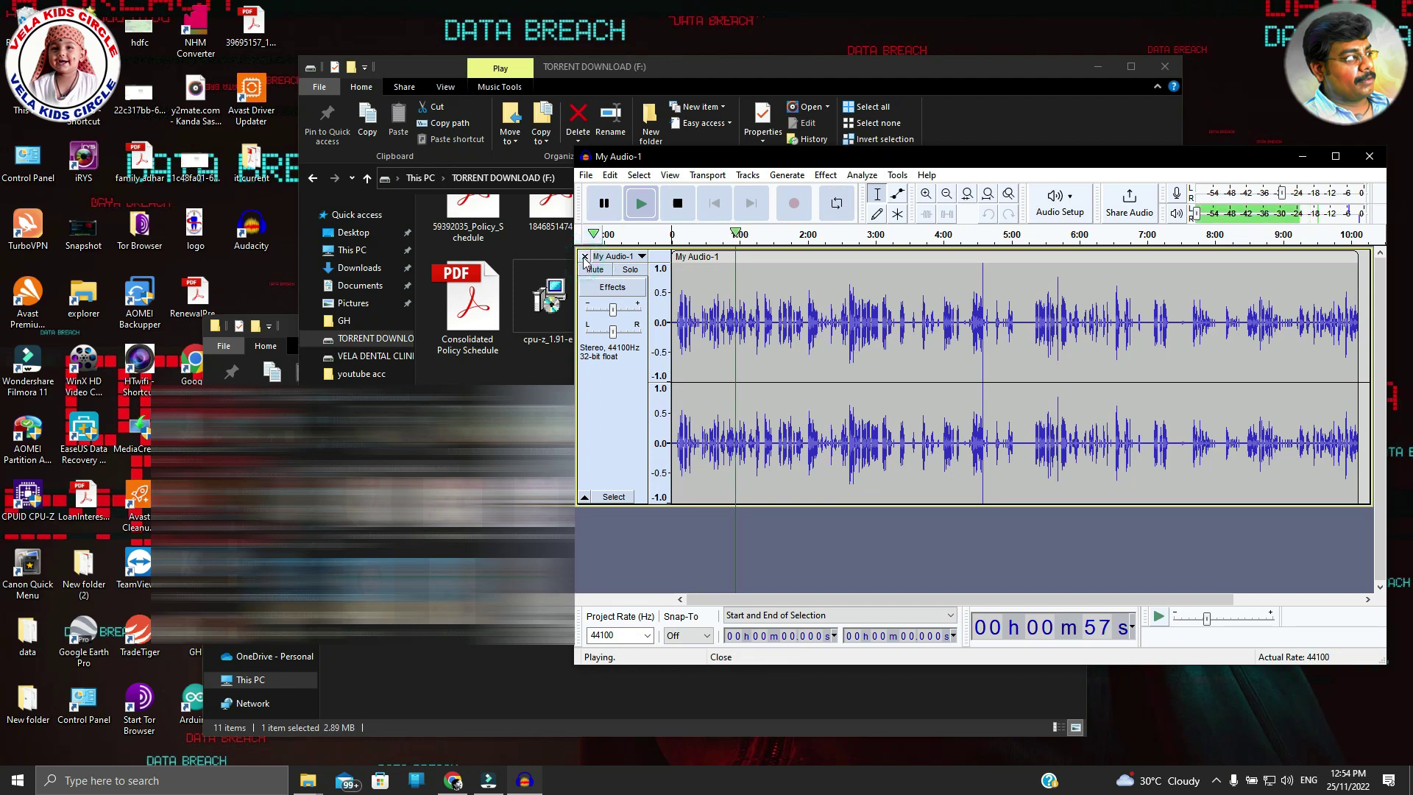
Replay the My Audio-1 track from the start, stop playback and remove the track from the project
click(640, 203)
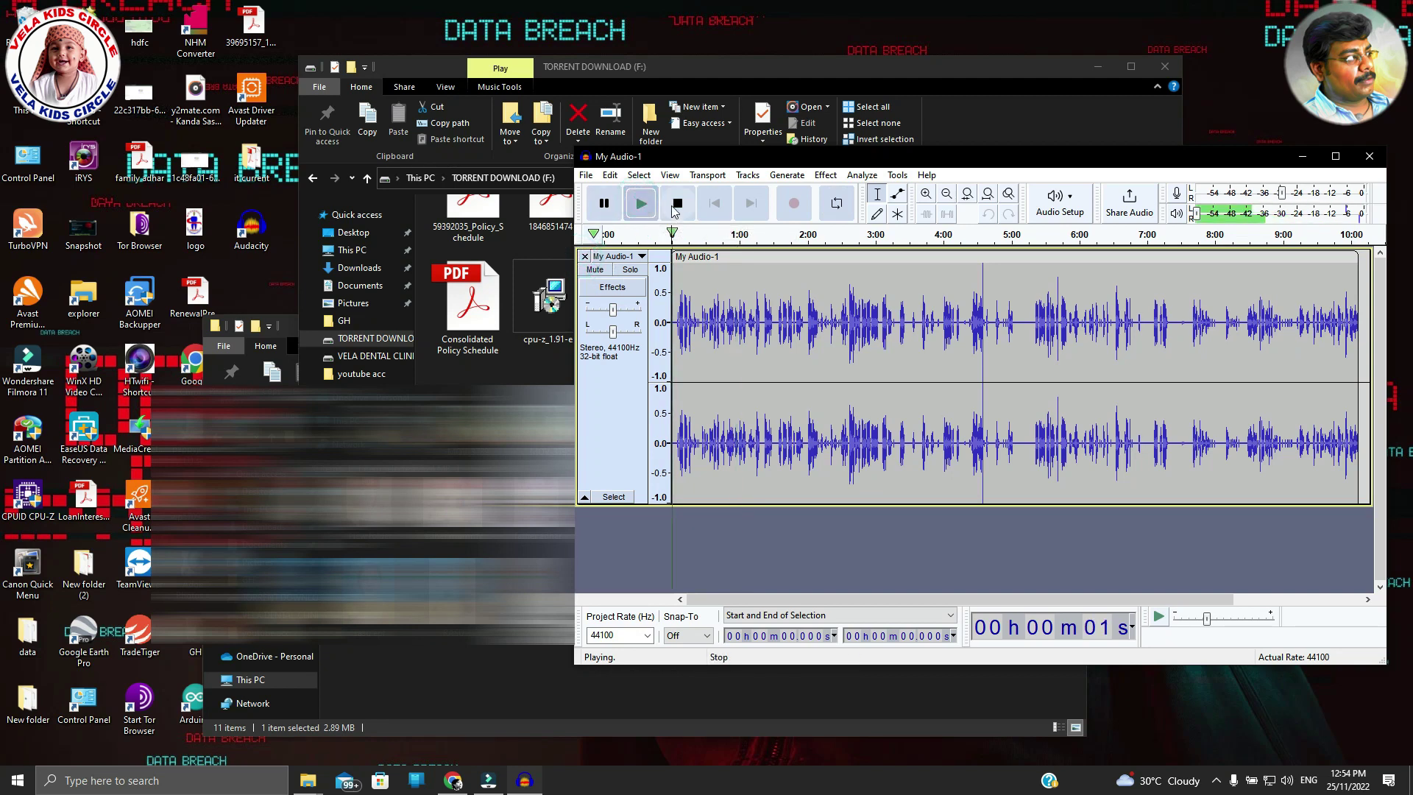
click(622, 234)
click(585, 256)
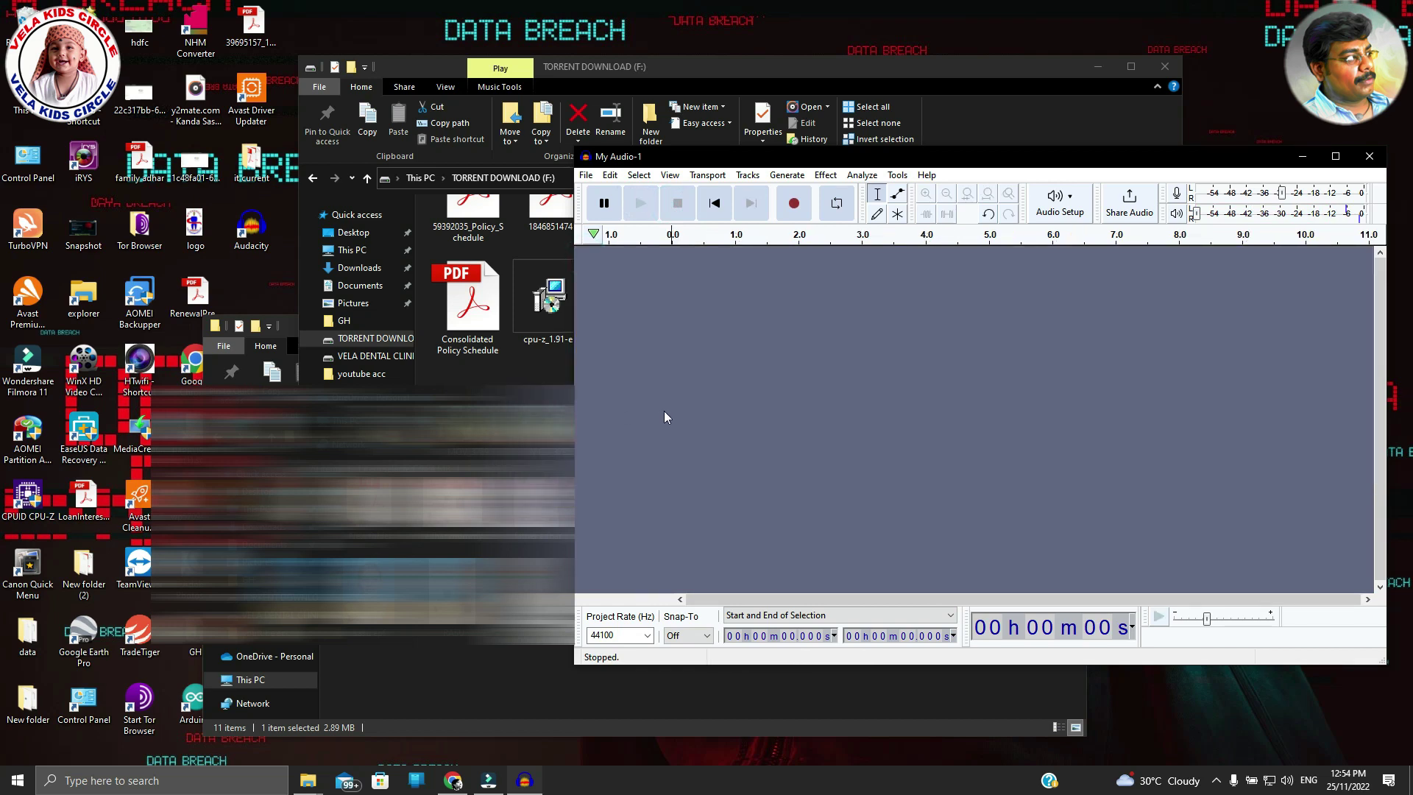
Import the My Audio-1 audio file from the TORRENT DOWNLOAD (F:) folder into the empty Audacity project
mouse_move(309, 782)
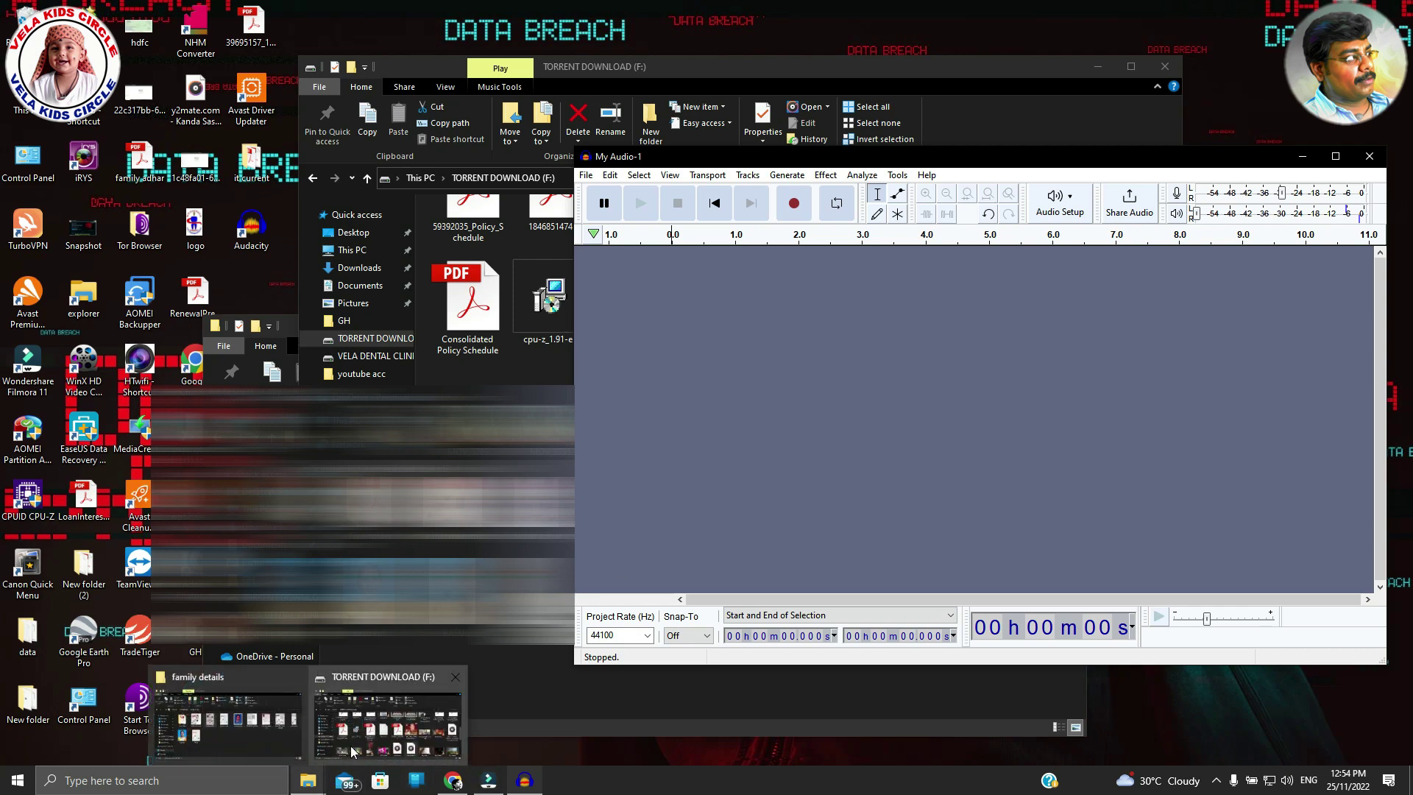
click(387, 721)
drag(881, 436, 1255, 435)
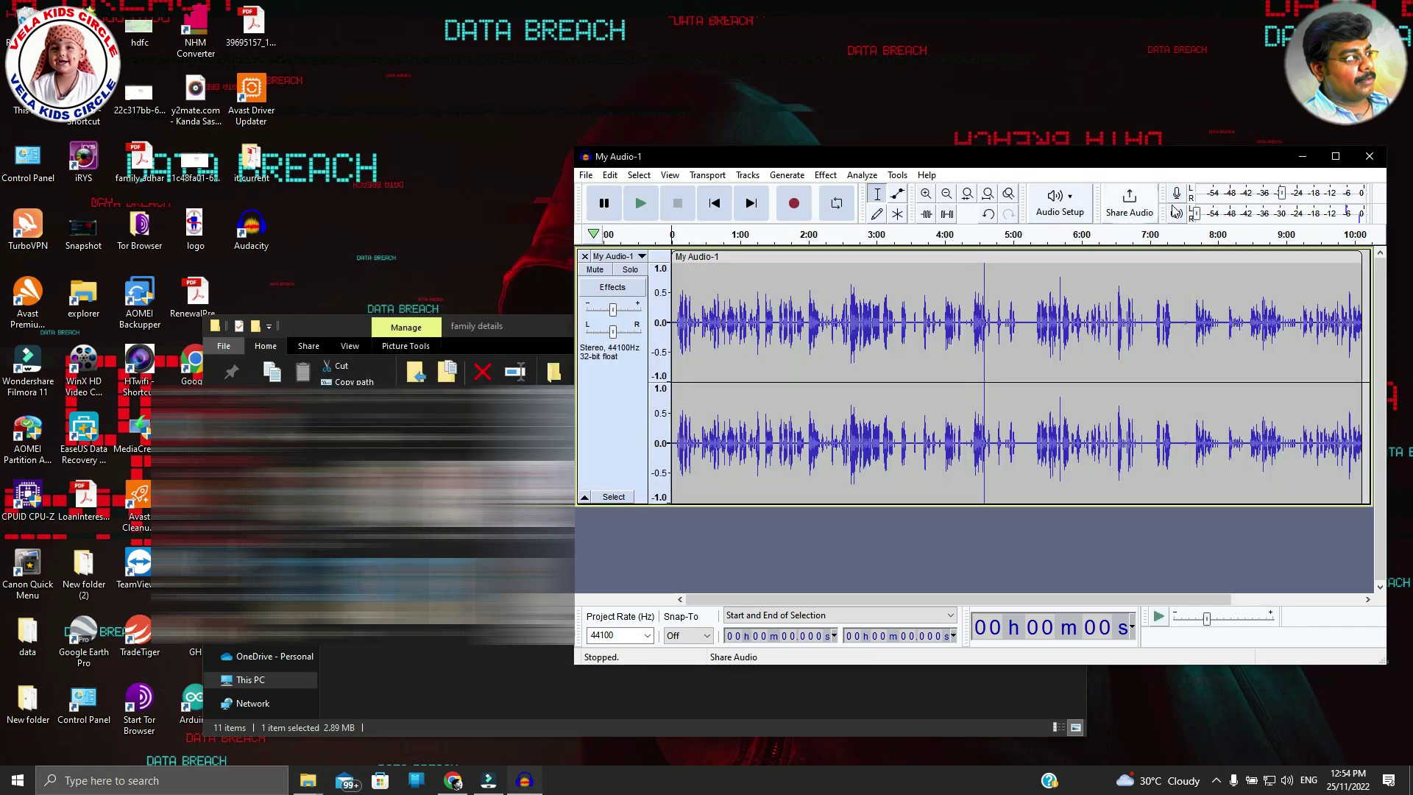
Raise the recording level and the playback level in the audio meters
drag(1198, 218, 1243, 225)
drag(1284, 197, 1329, 200)
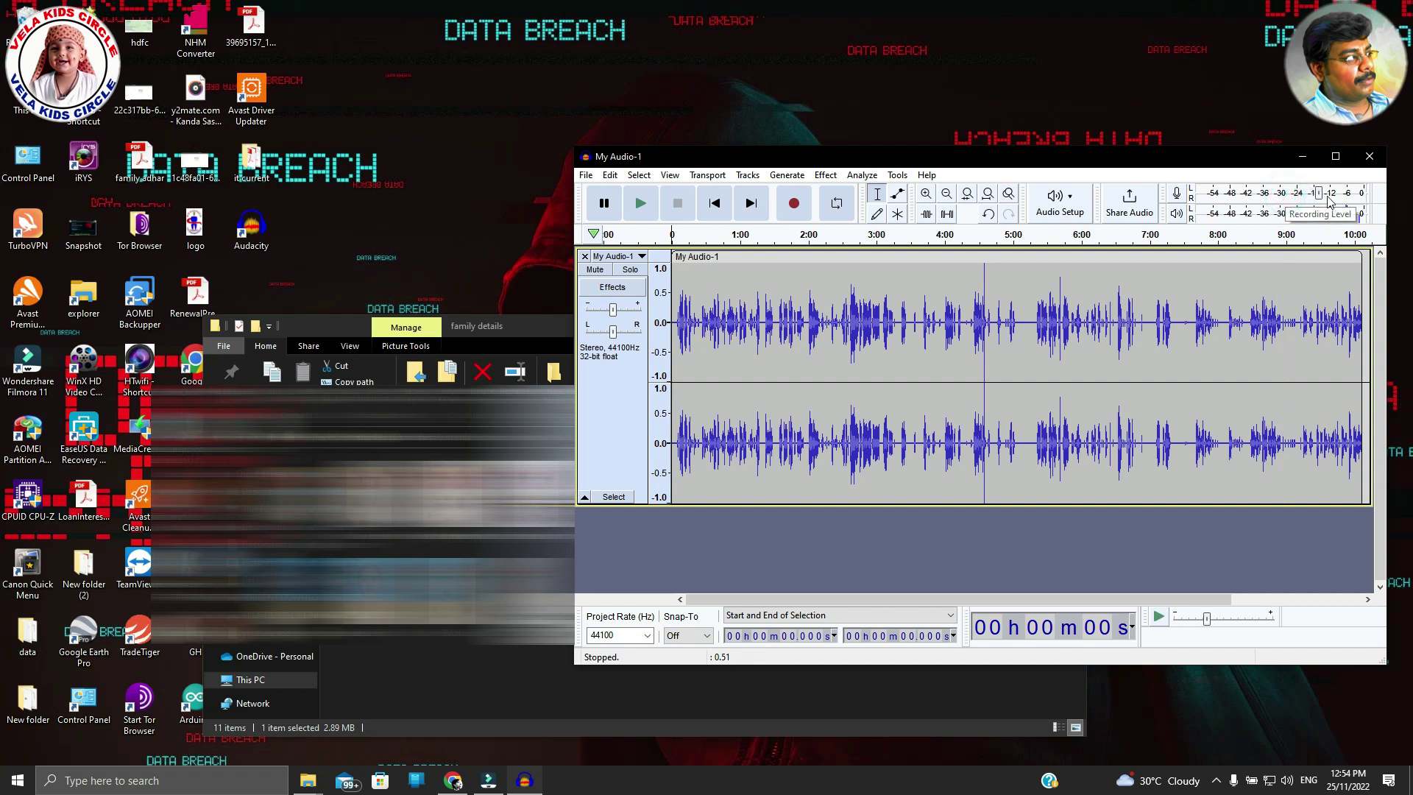
click(1348, 220)
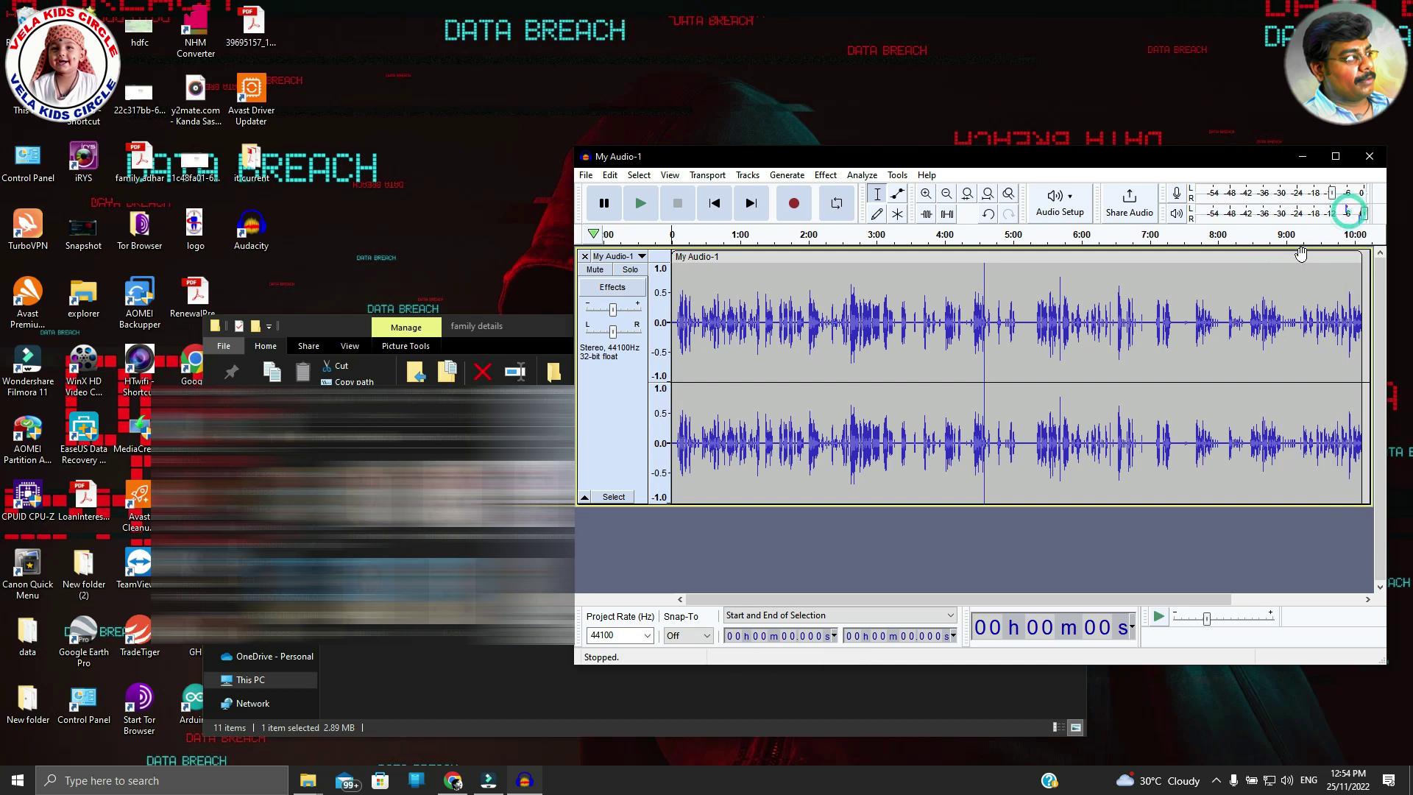
Play the track from the beginning, enlarge its waveform to show about the first 19 seconds, and pause playback
click(675, 235)
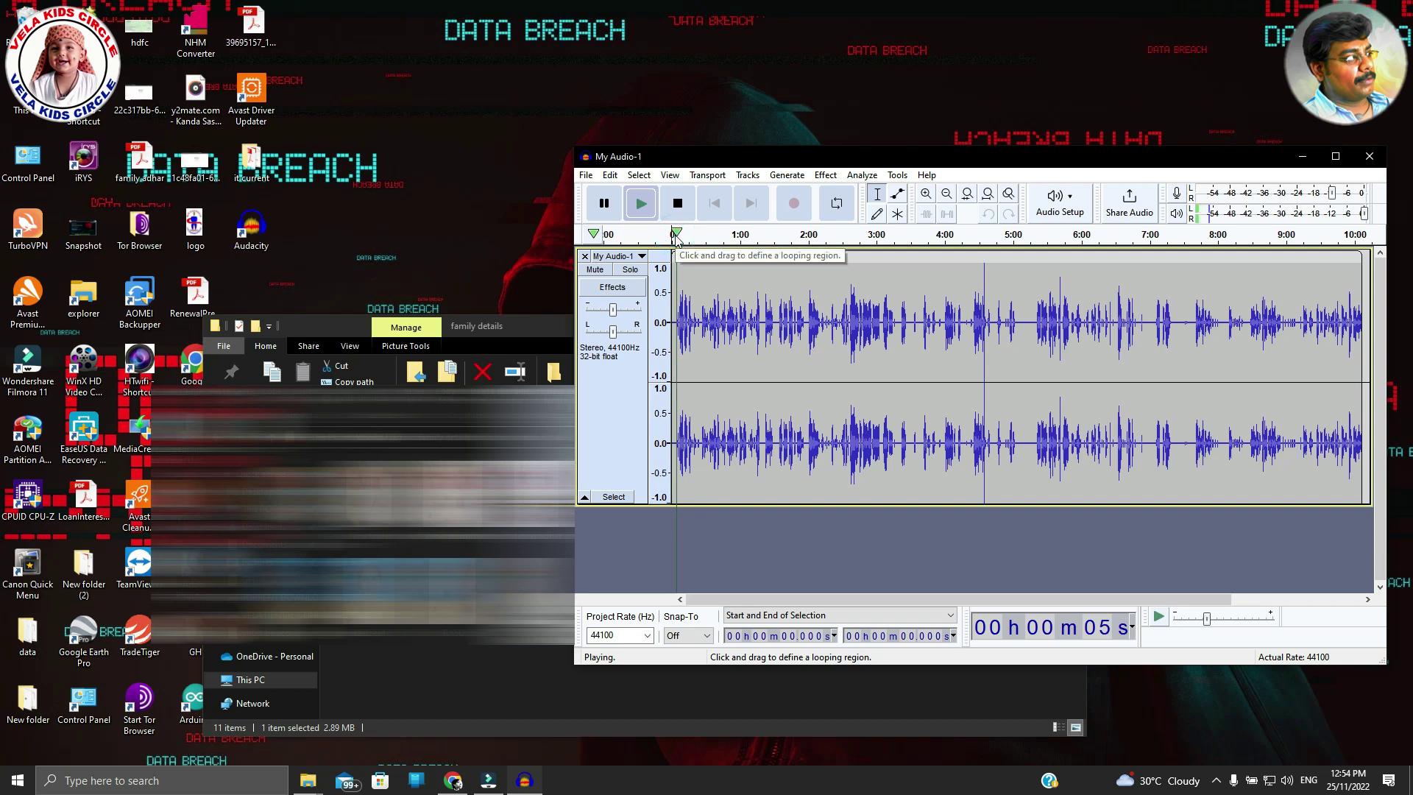
click(926, 194)
click(926, 193)
click(926, 194)
click(925, 194)
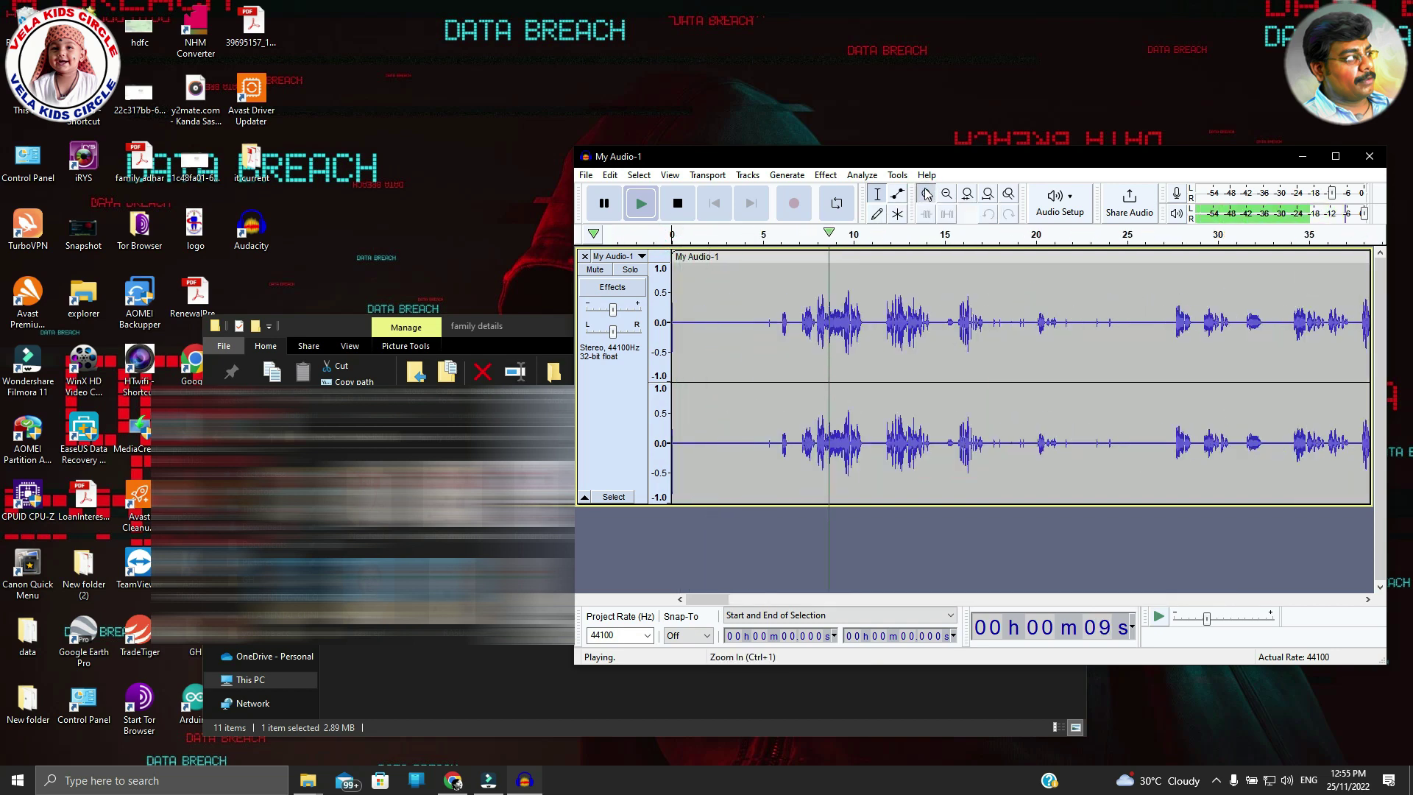
click(926, 193)
click(606, 205)
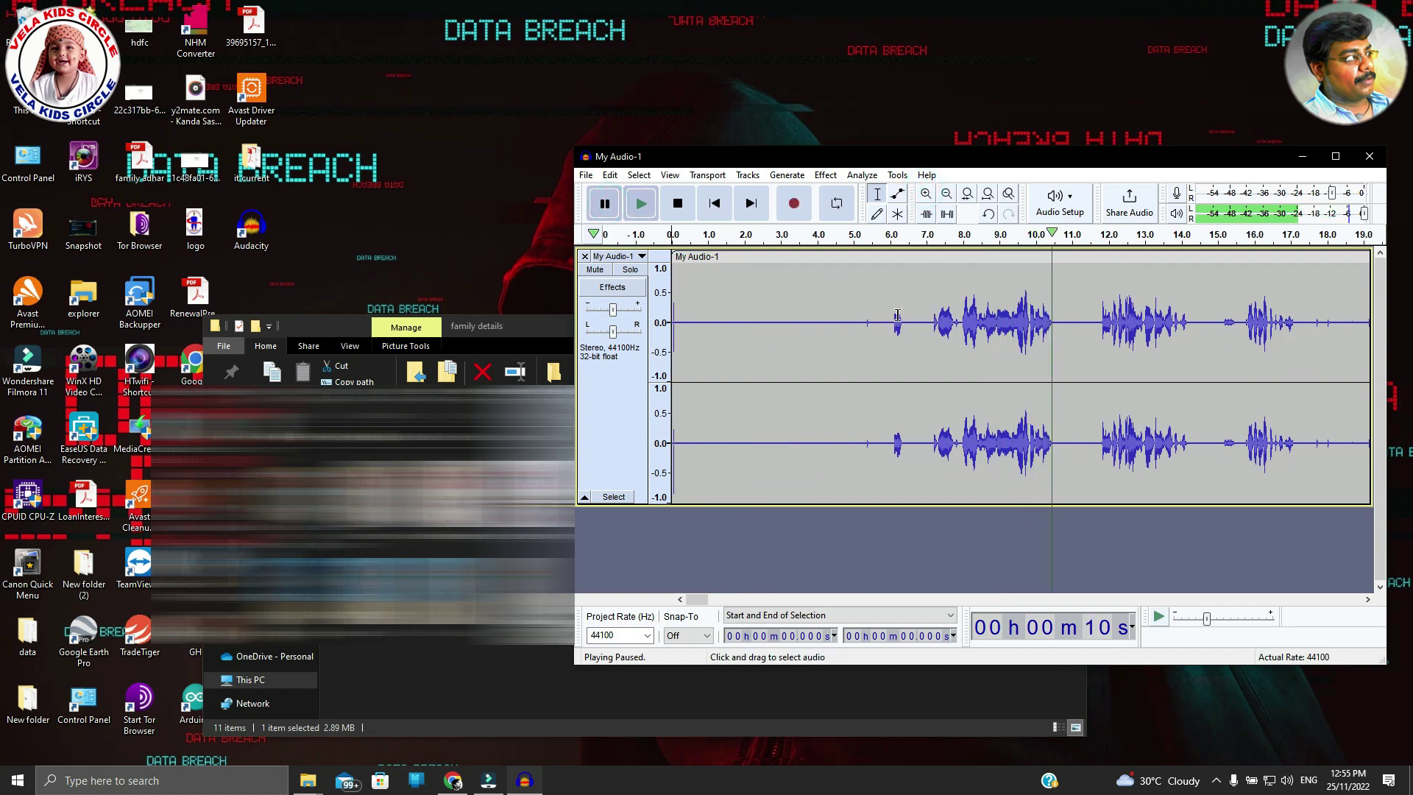
Play the track from about the 6-second mark to check where the voice starts, and pause it
click(886, 238)
click(888, 237)
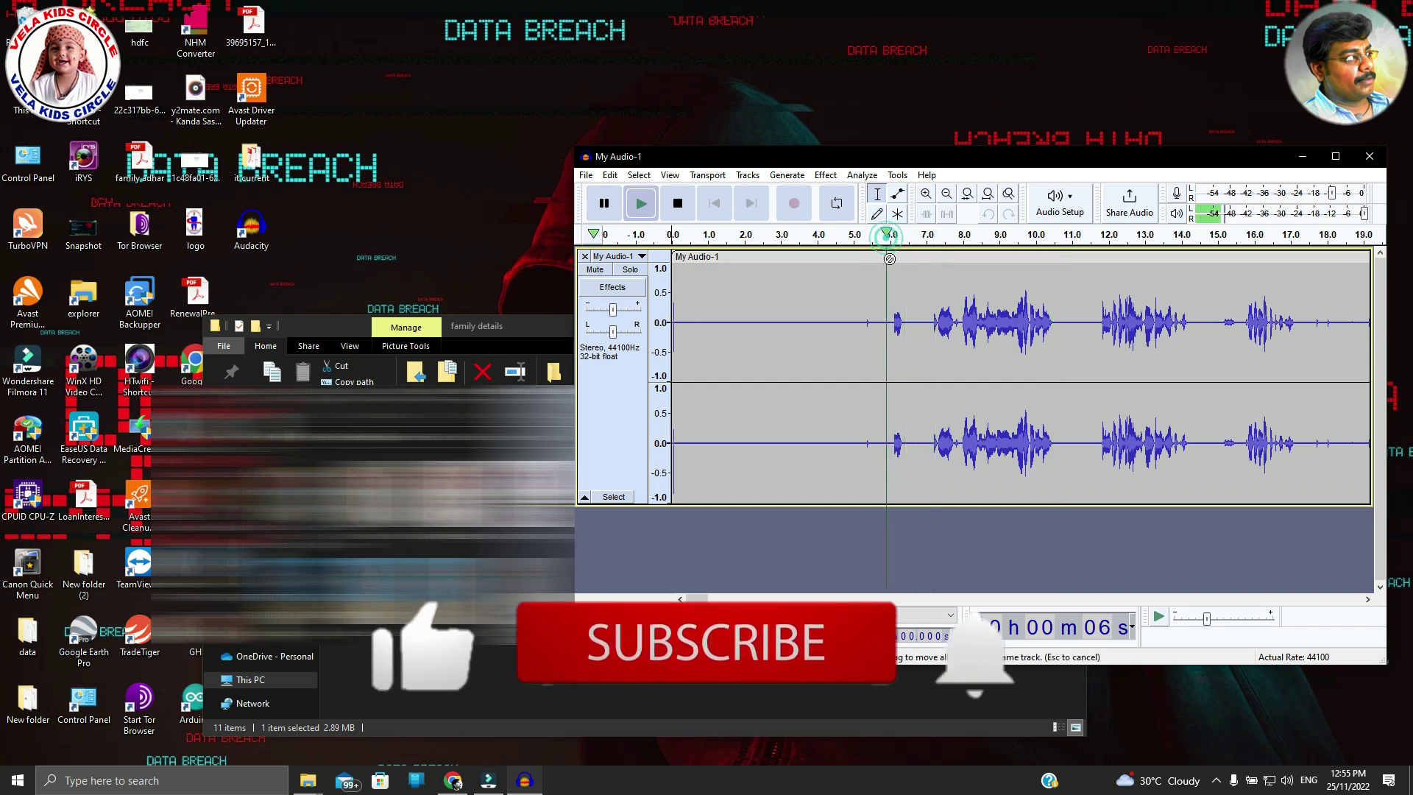
click(595, 204)
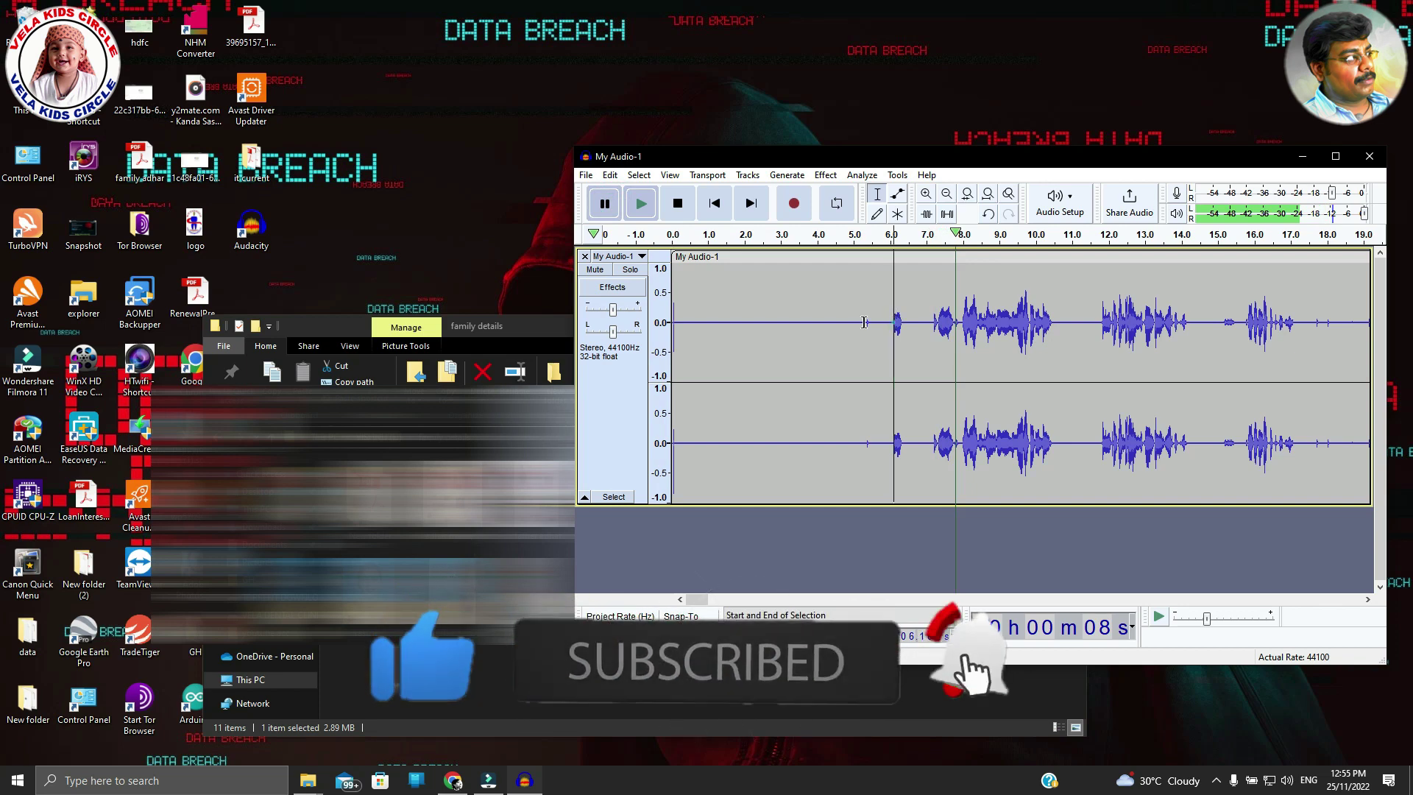
Select the noise-only opening from 0 to about 6.1 seconds and capture it as the Noise Reduction profile
drag(893, 319, 617, 325)
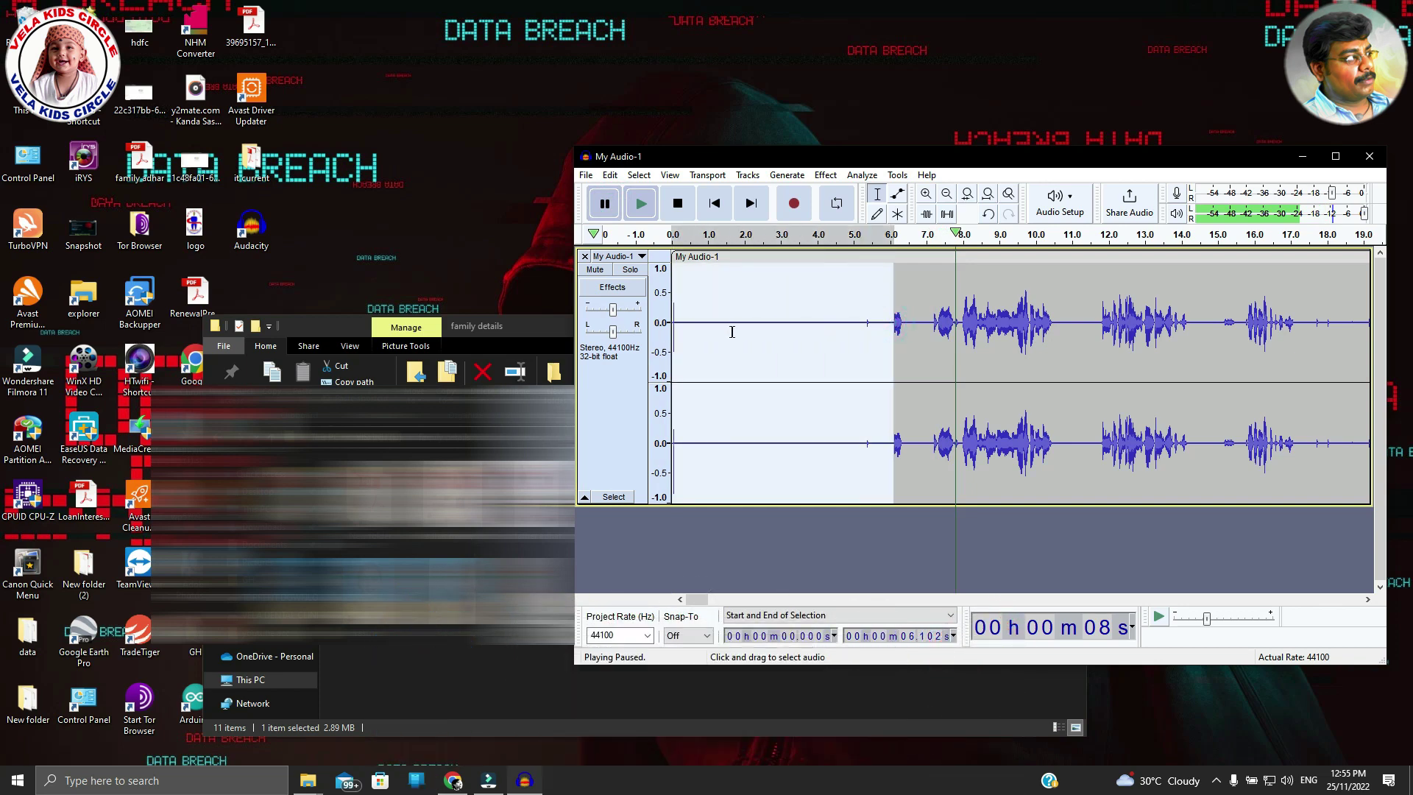
click(823, 178)
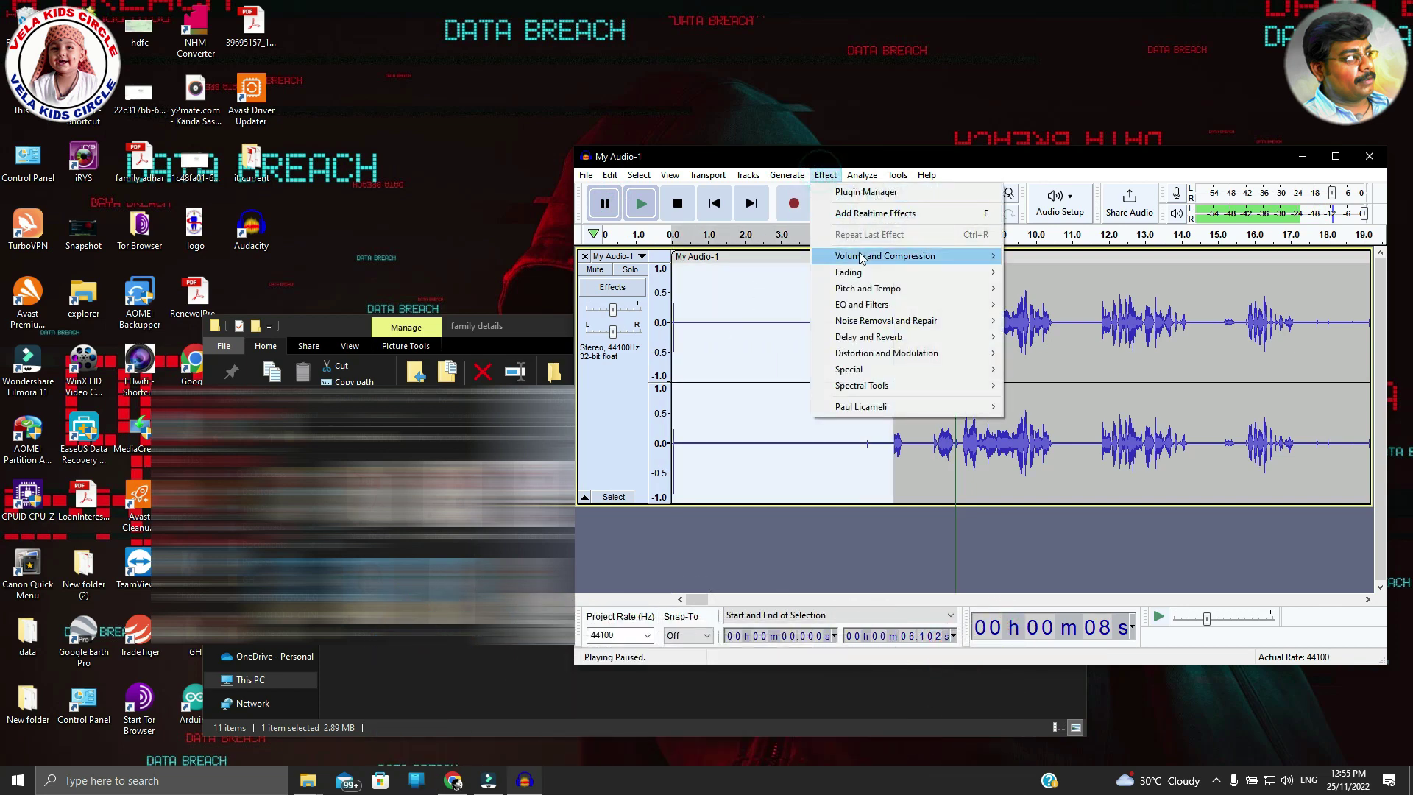
mouse_move(958, 328)
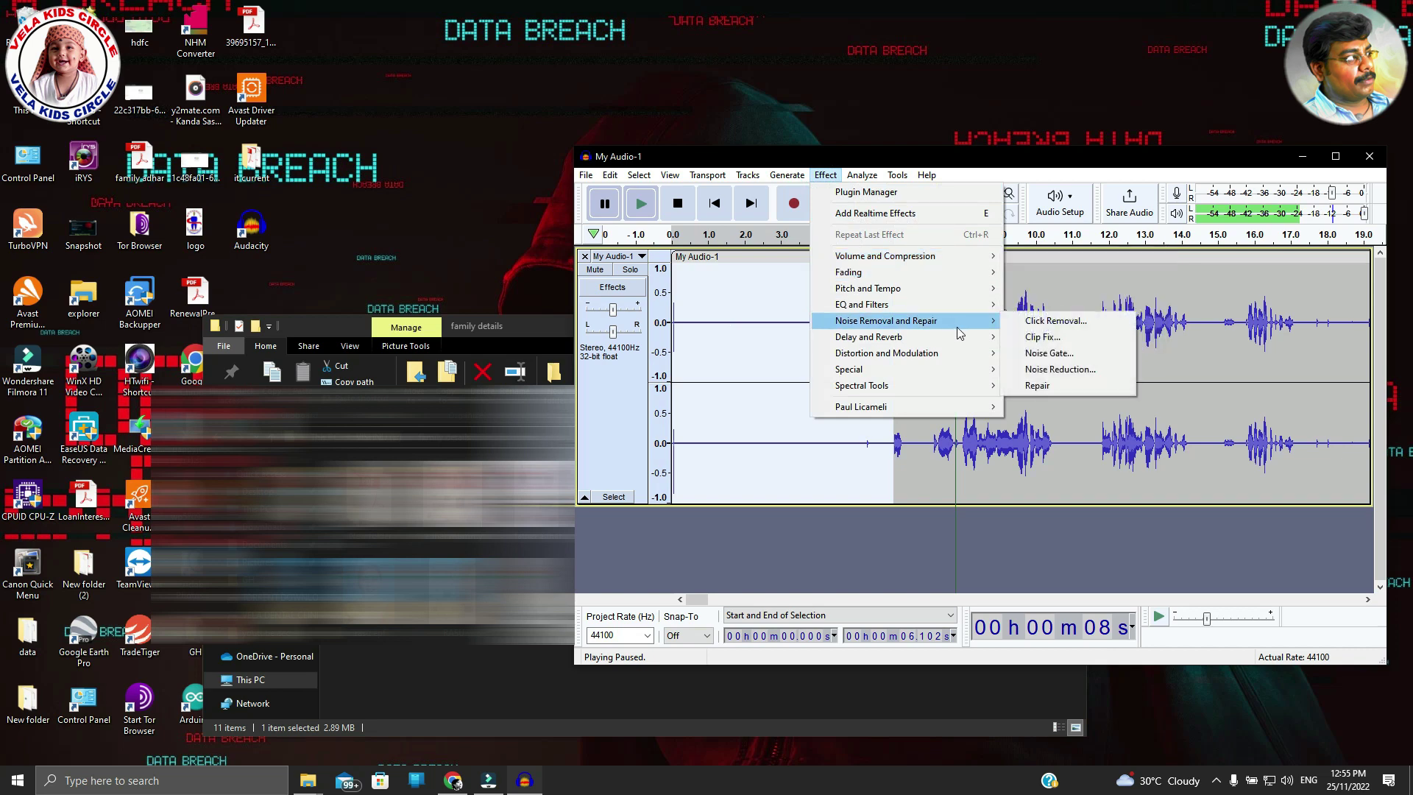
click(1031, 369)
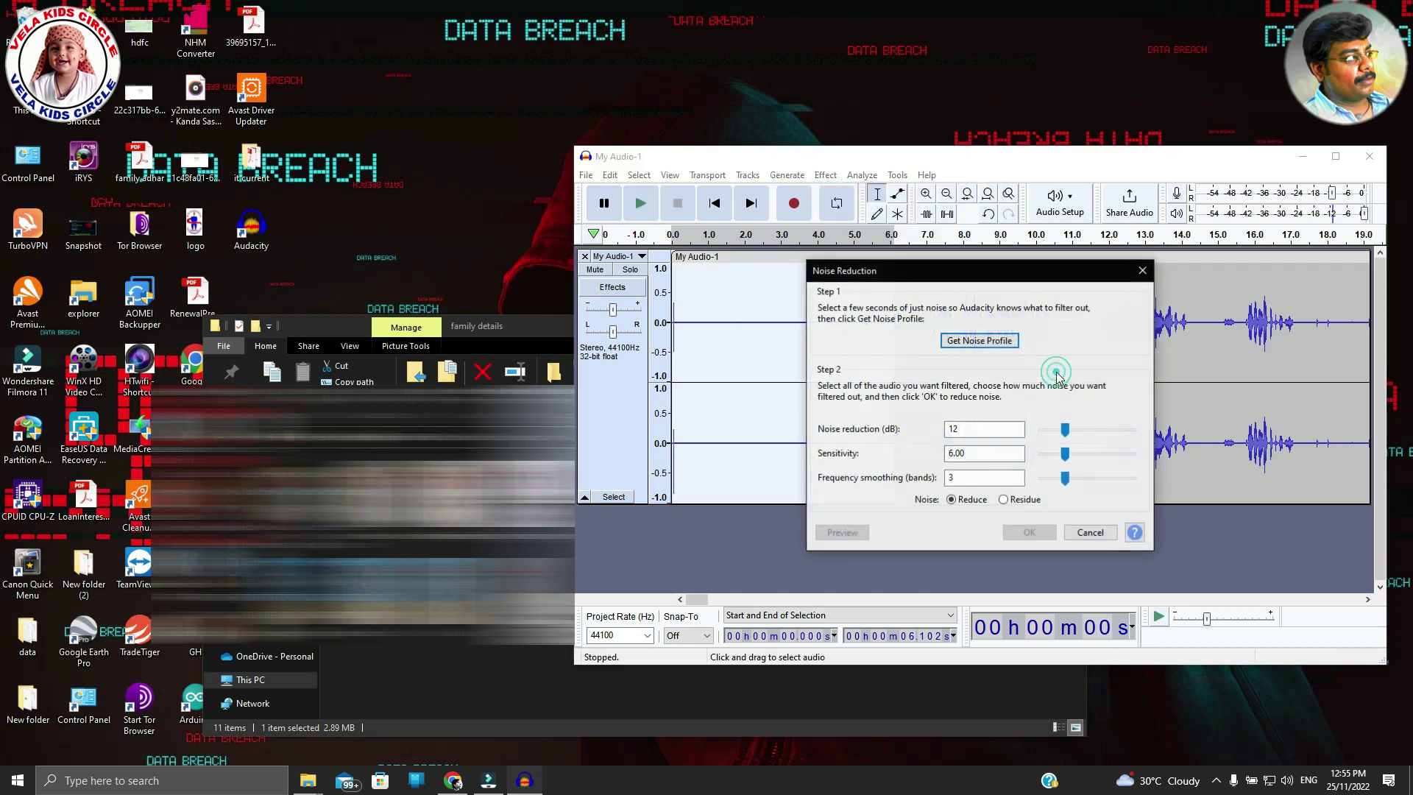
click(1001, 346)
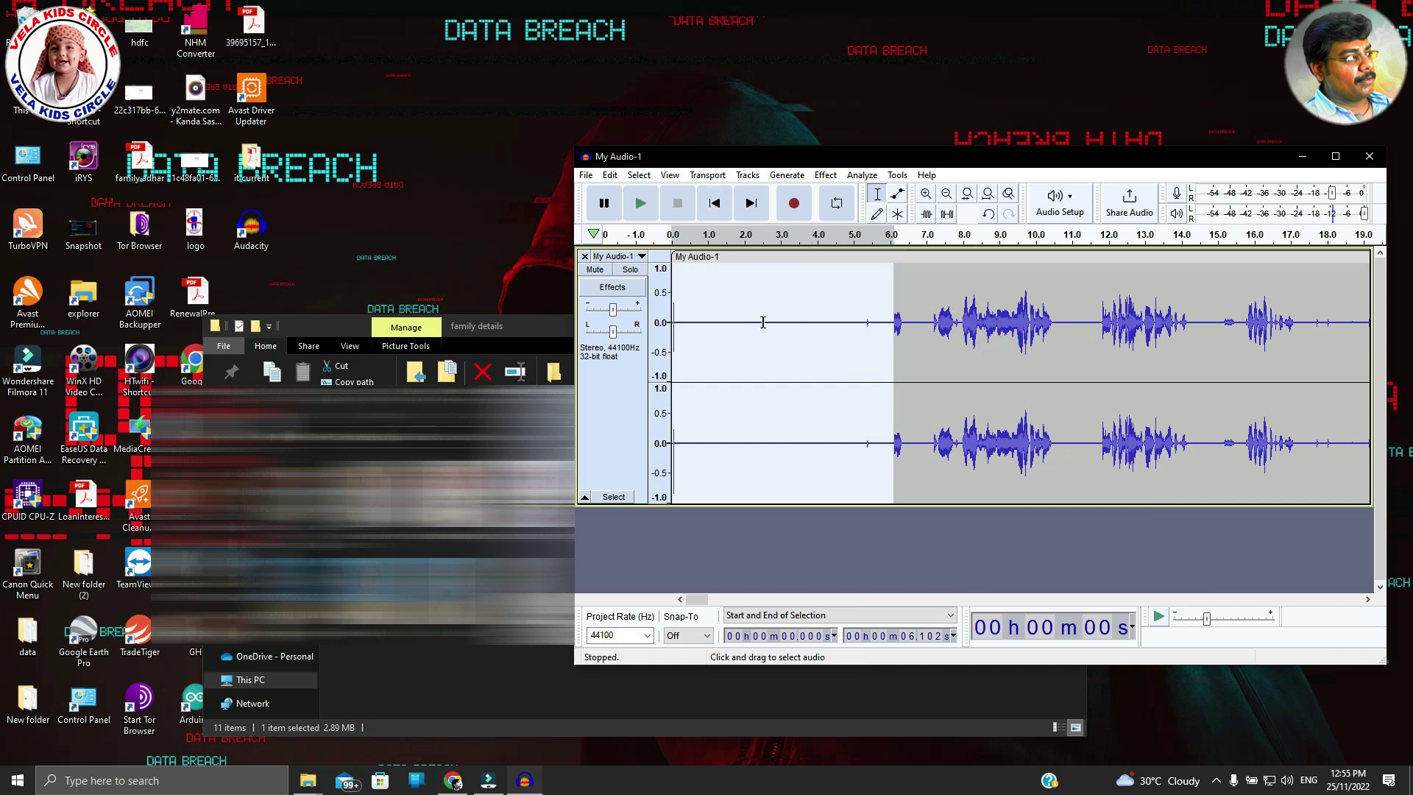
Select the entire track and repeat Noise Reduction on it
click(646, 381)
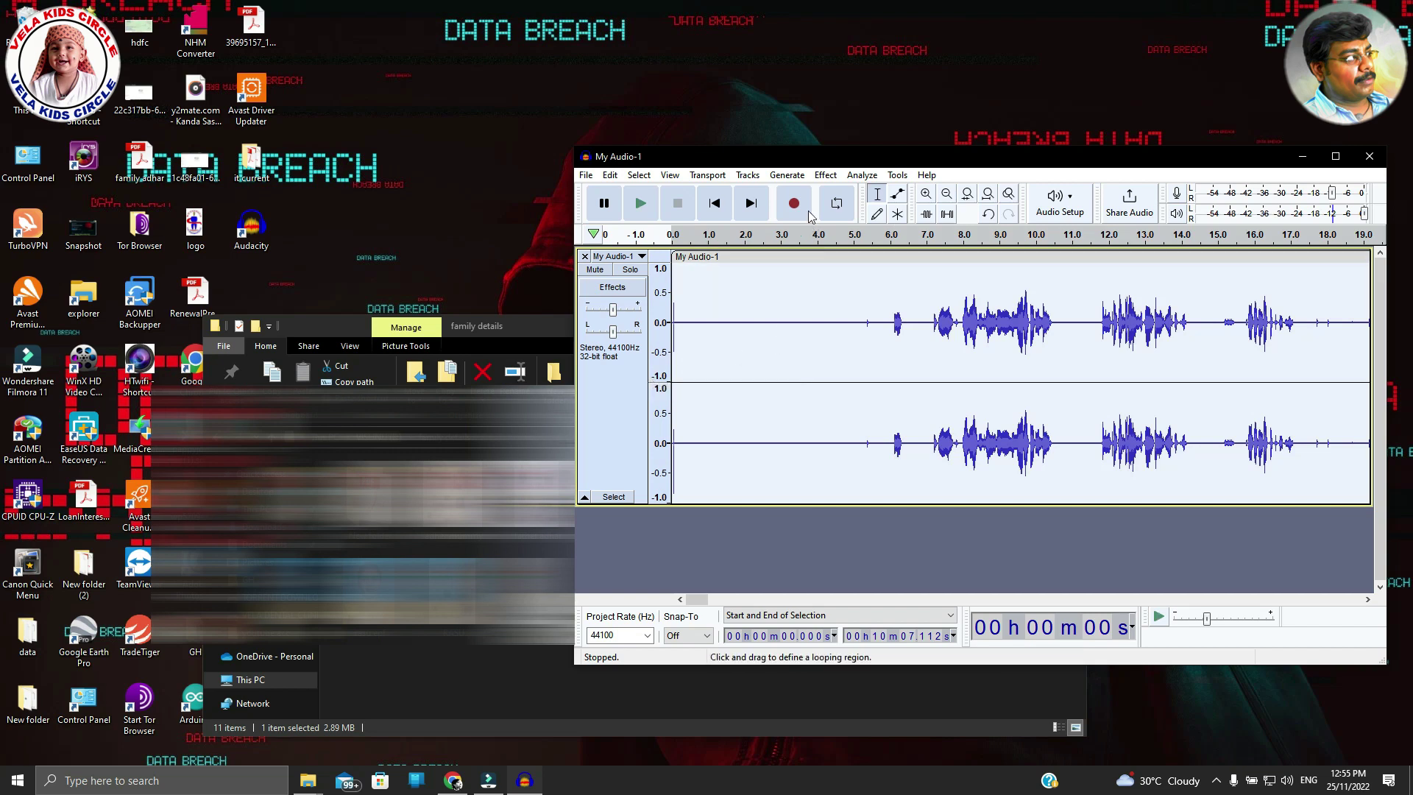
click(786, 174)
mouse_move(825, 174)
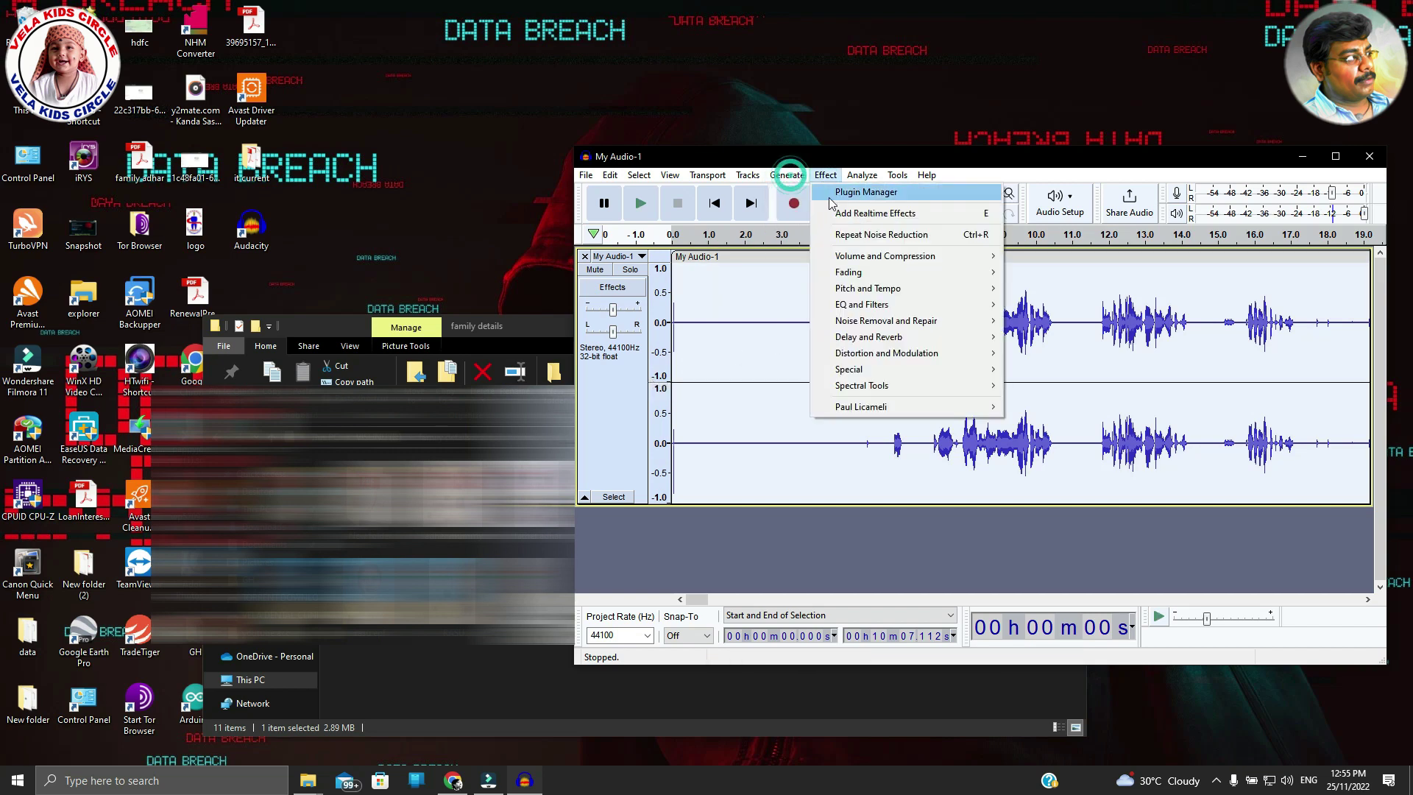
click(857, 234)
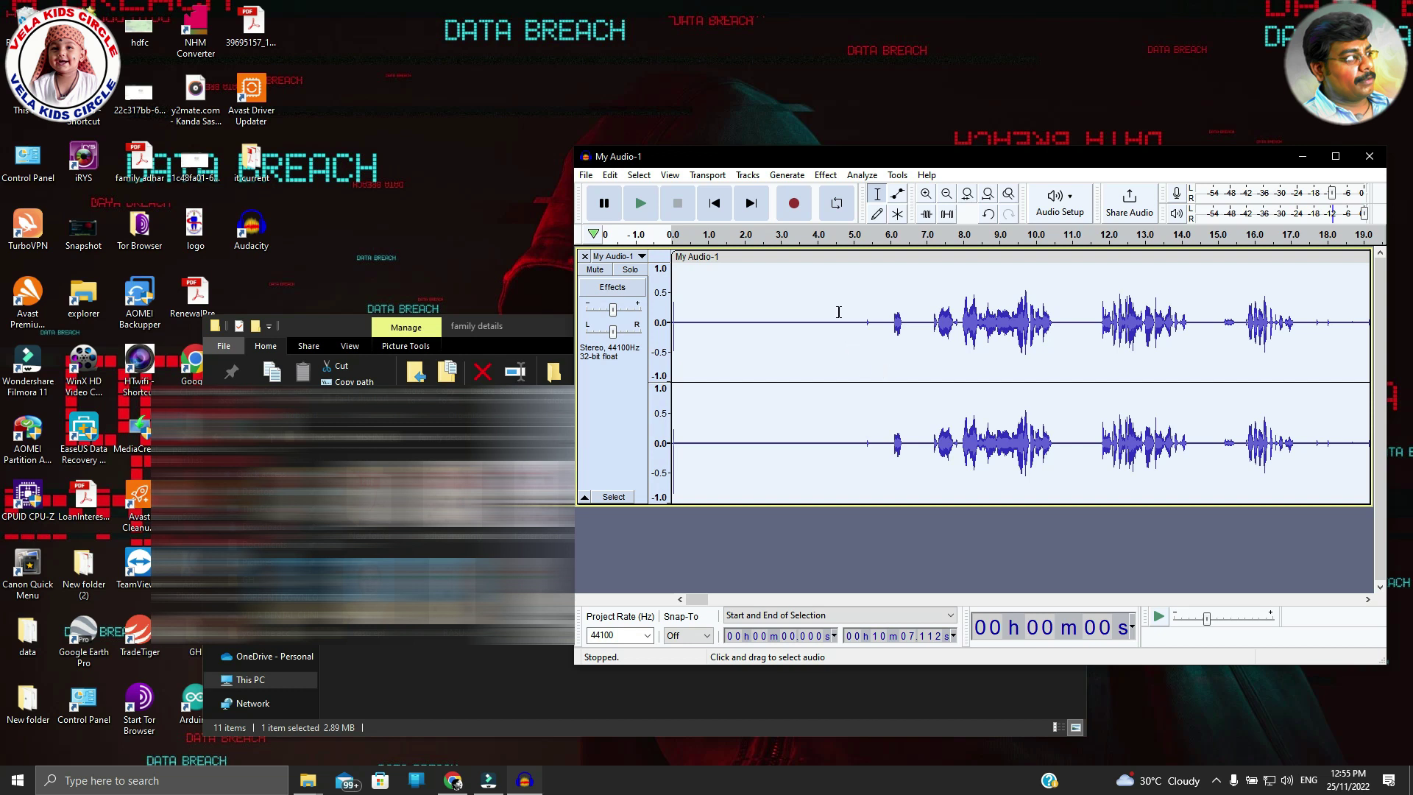
Apply the Compressor to the whole track with a -12 dB threshold, -60 dB noise floor and 2:1 ratio
click(828, 177)
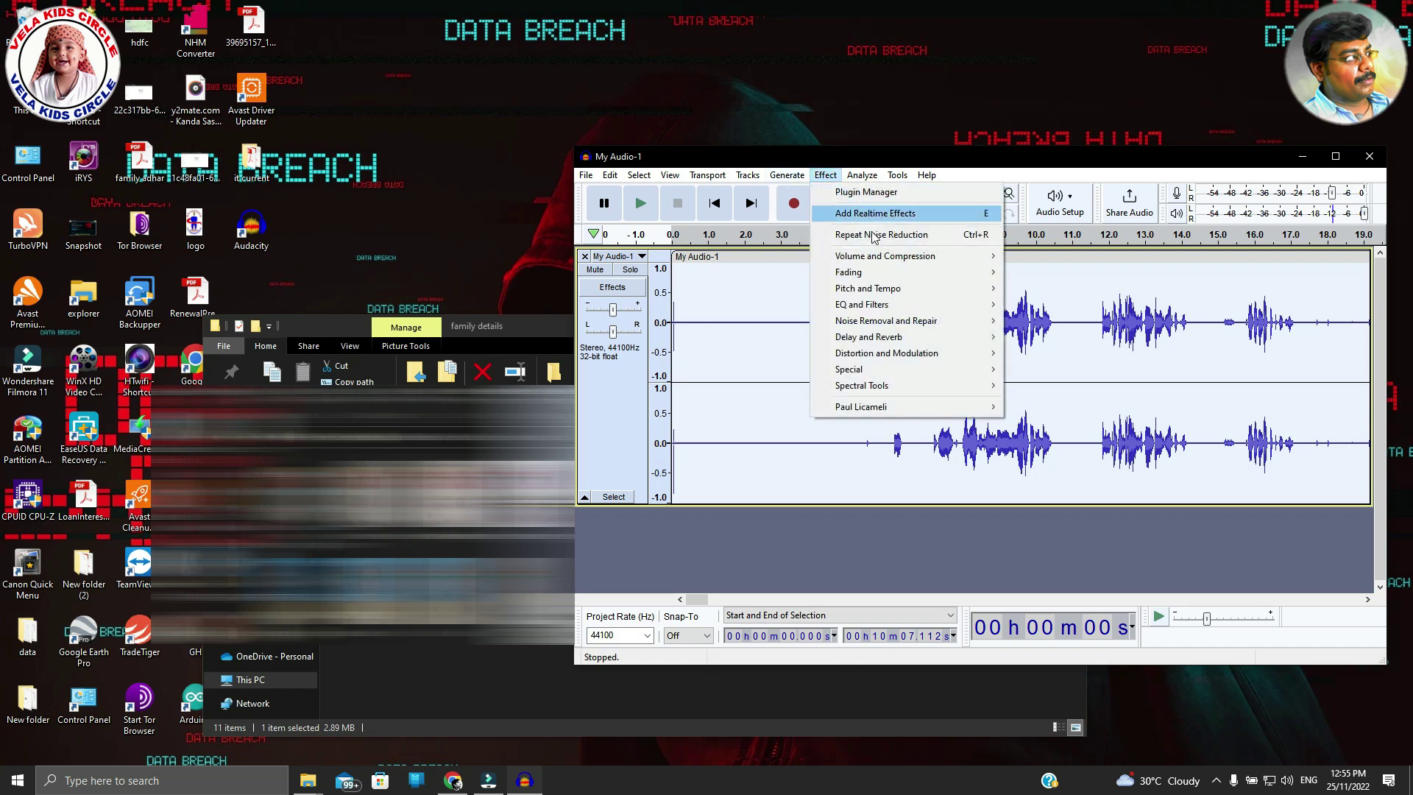
mouse_move(990, 256)
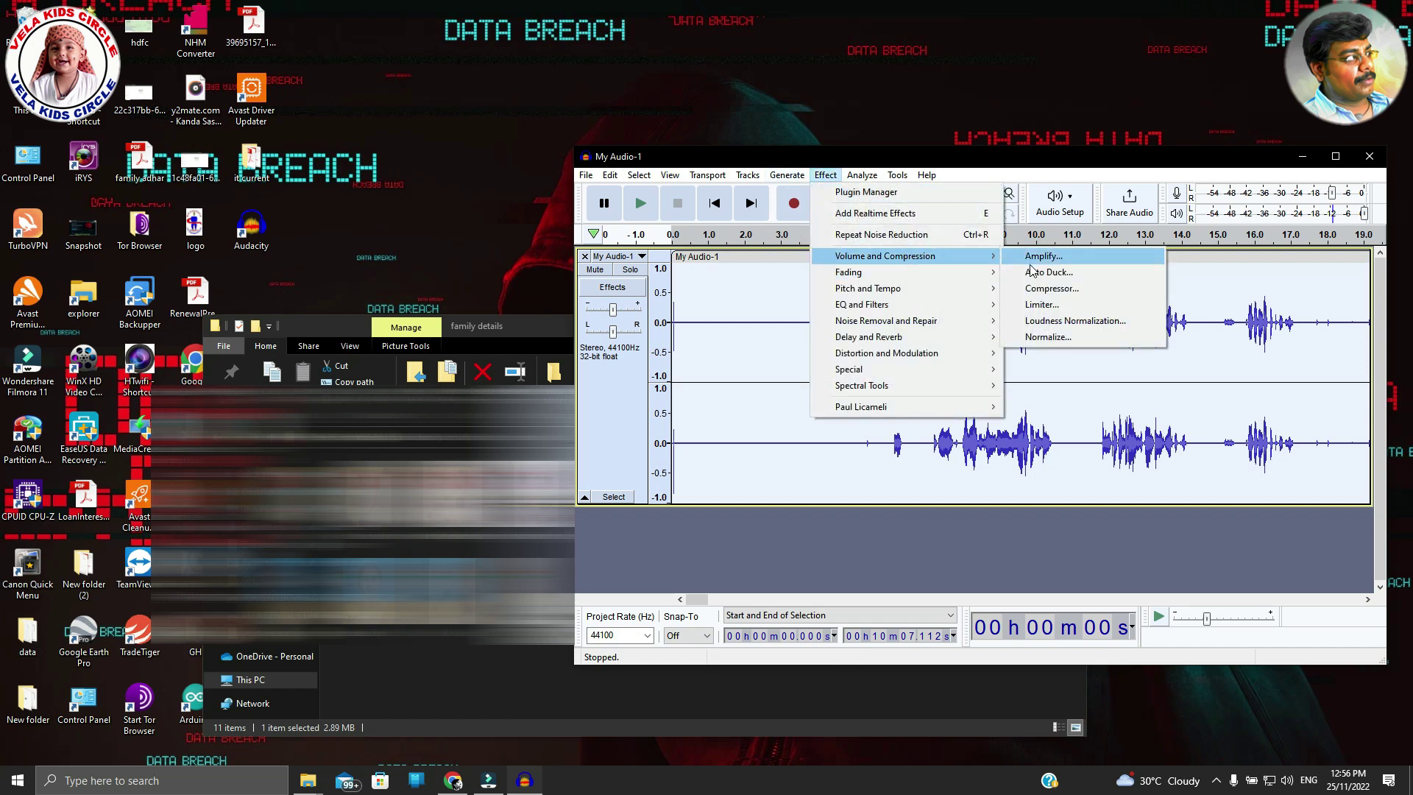
click(1064, 297)
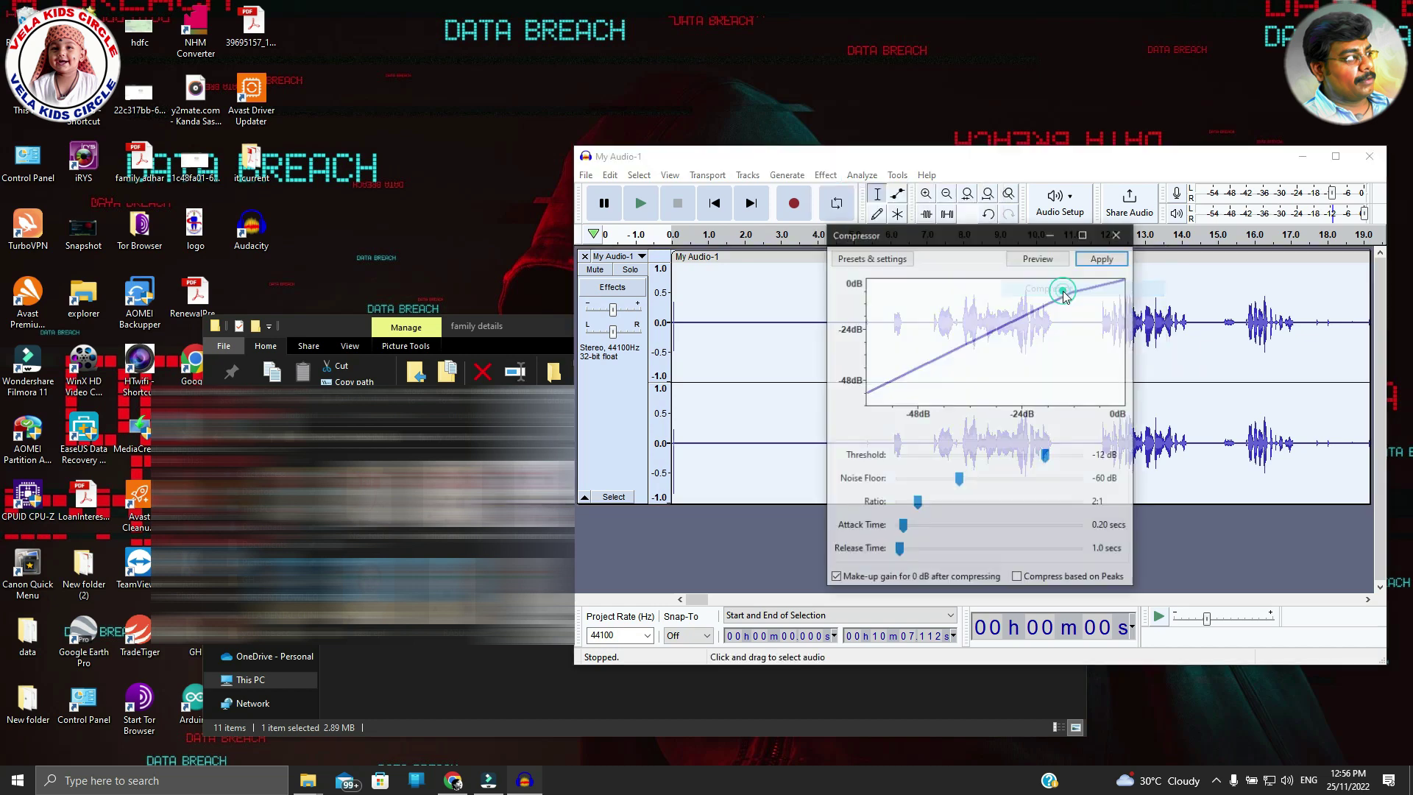
click(1089, 260)
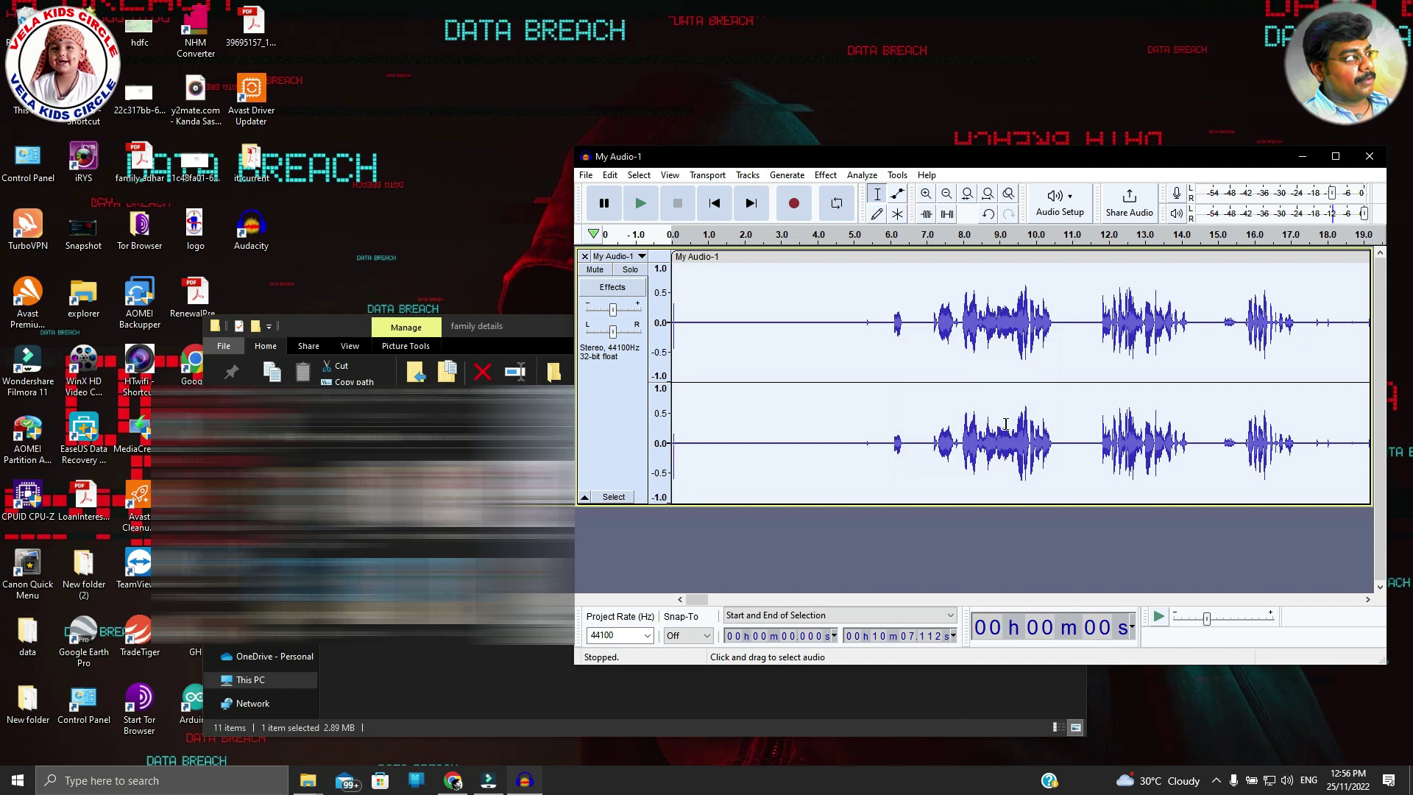
Normalize the whole track to a peak amplitude of -1.0 dB with DC offset removal
click(858, 177)
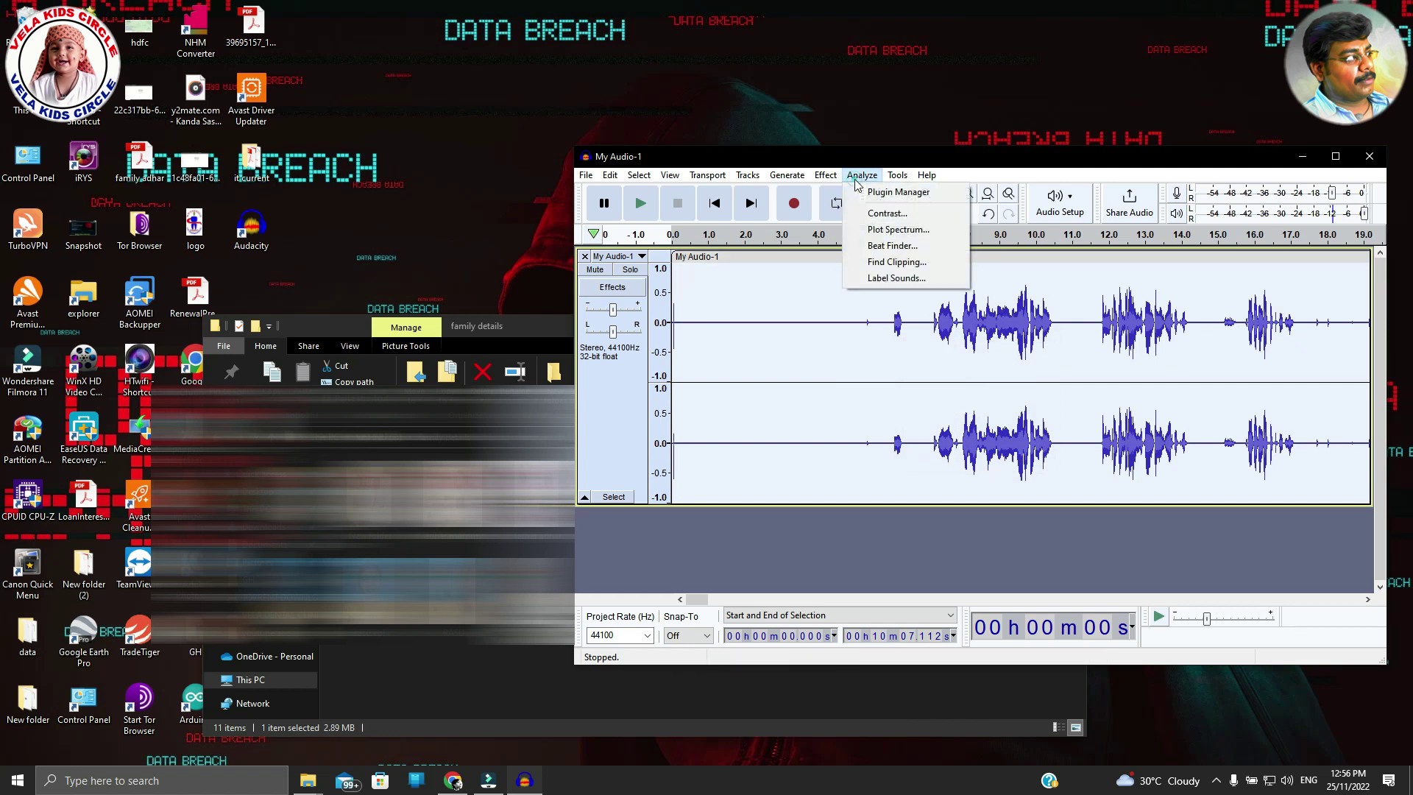
mouse_move(825, 175)
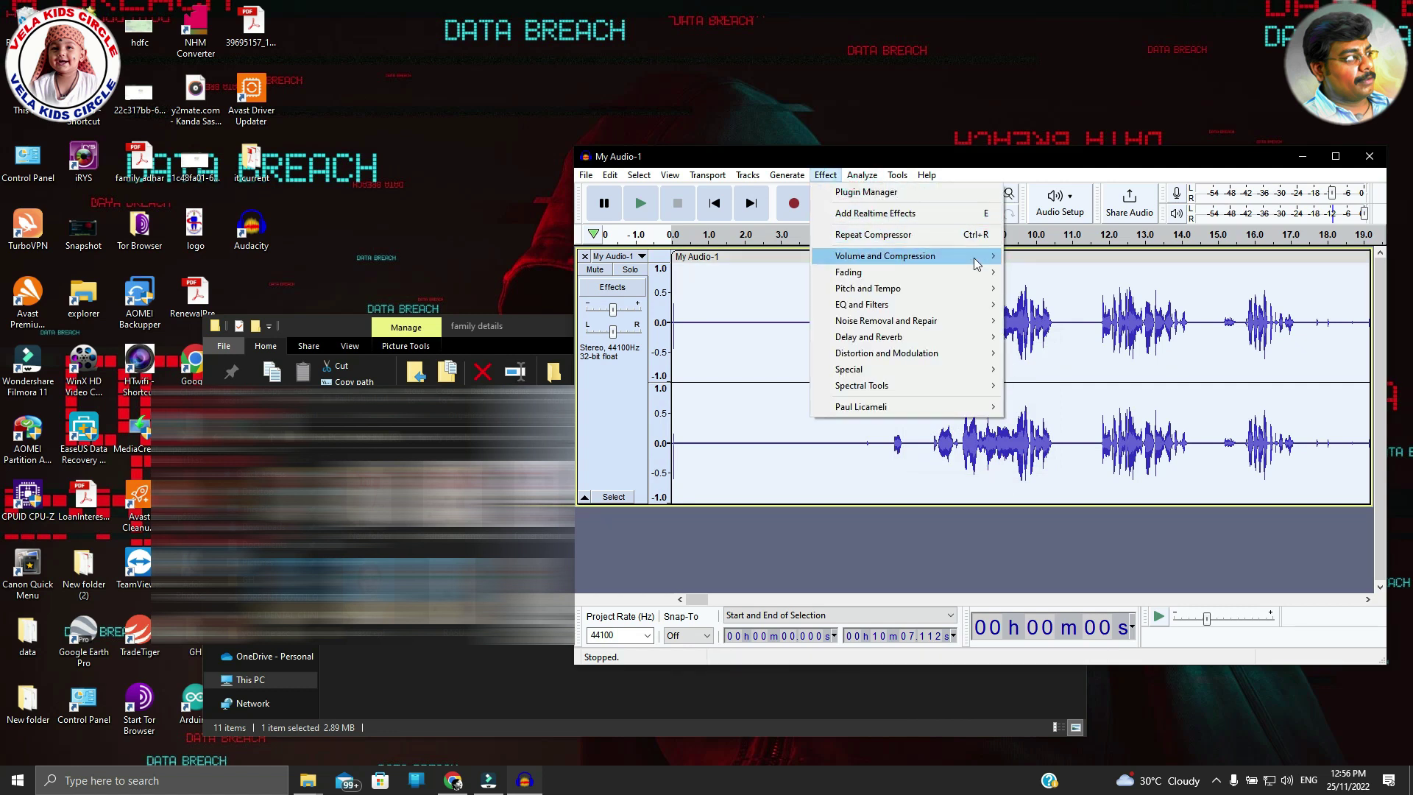
mouse_move(979, 256)
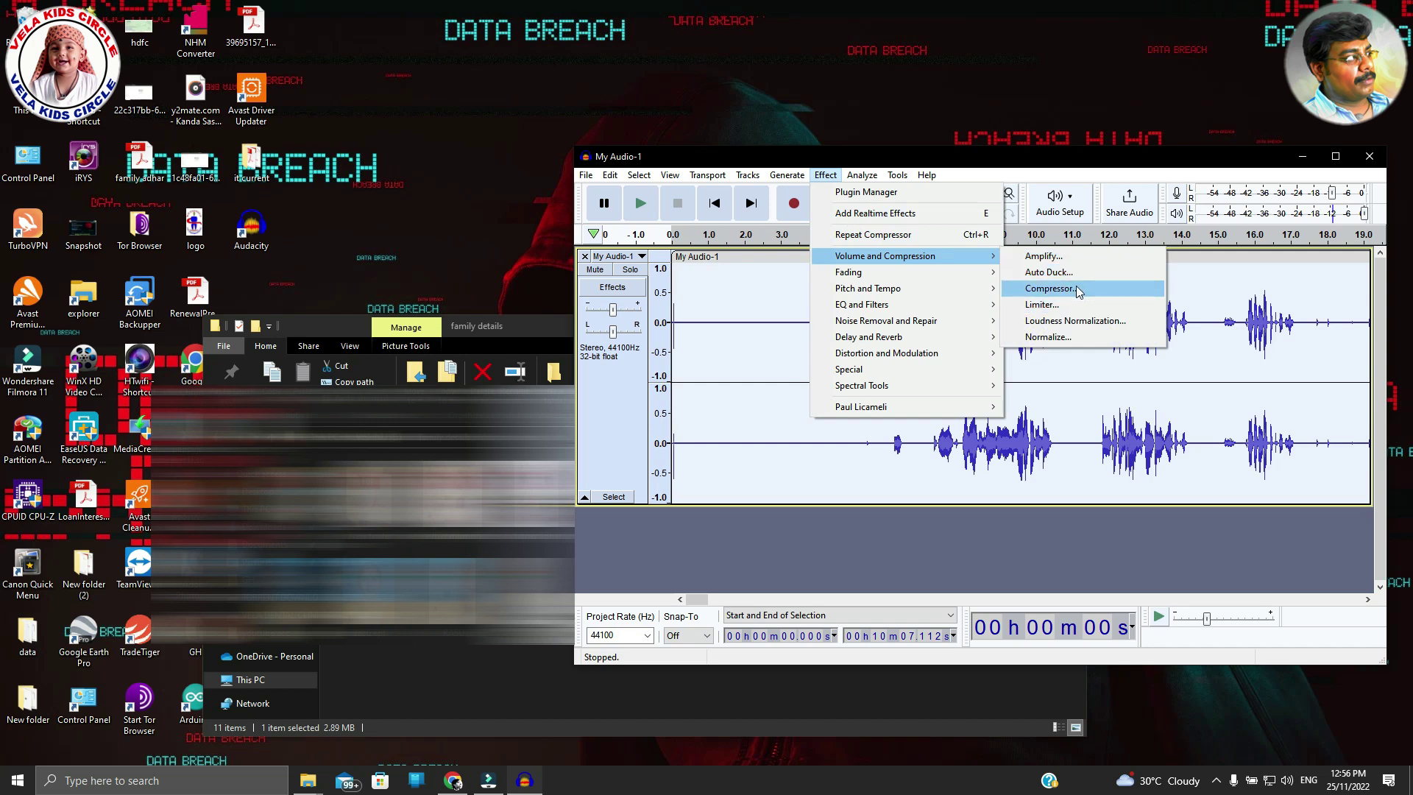
click(1071, 338)
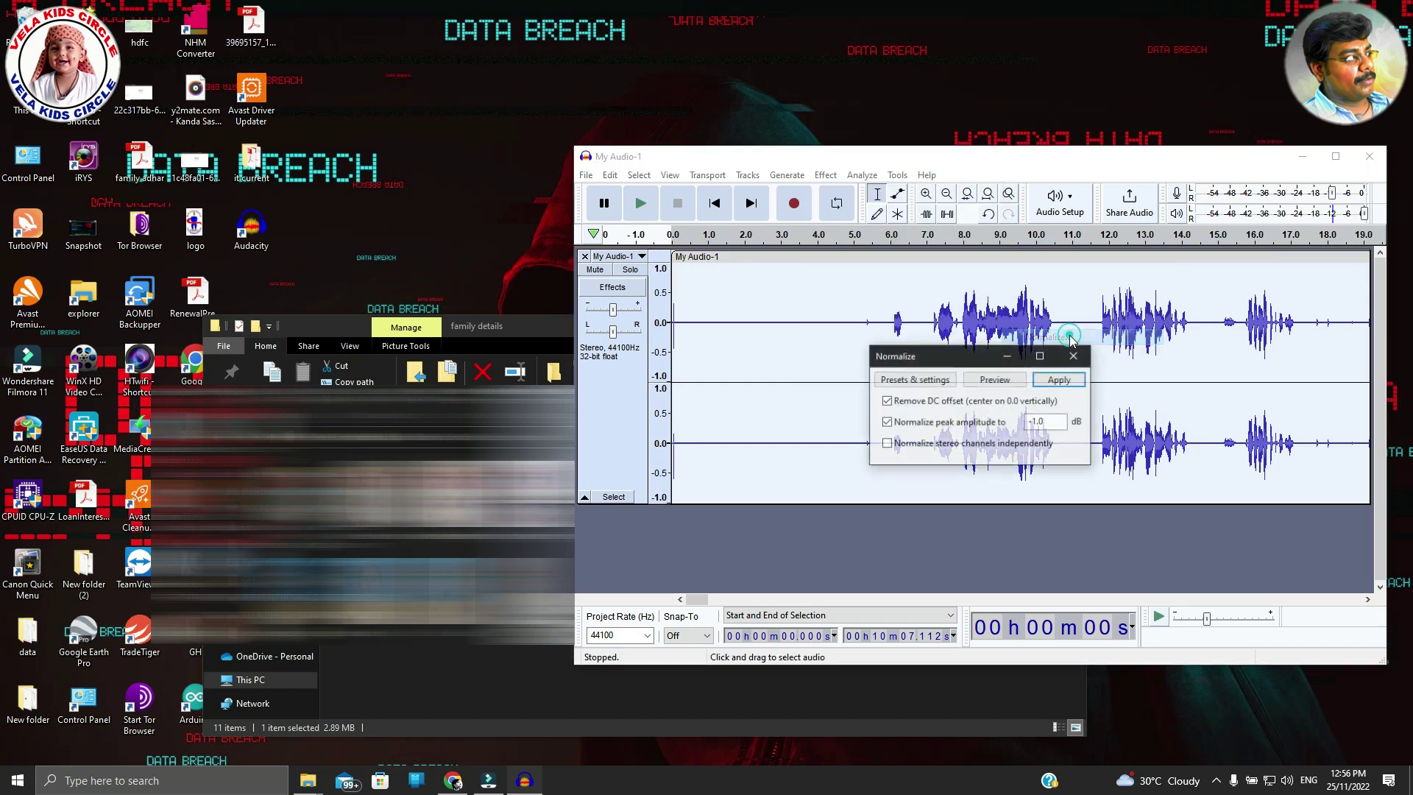
click(1063, 377)
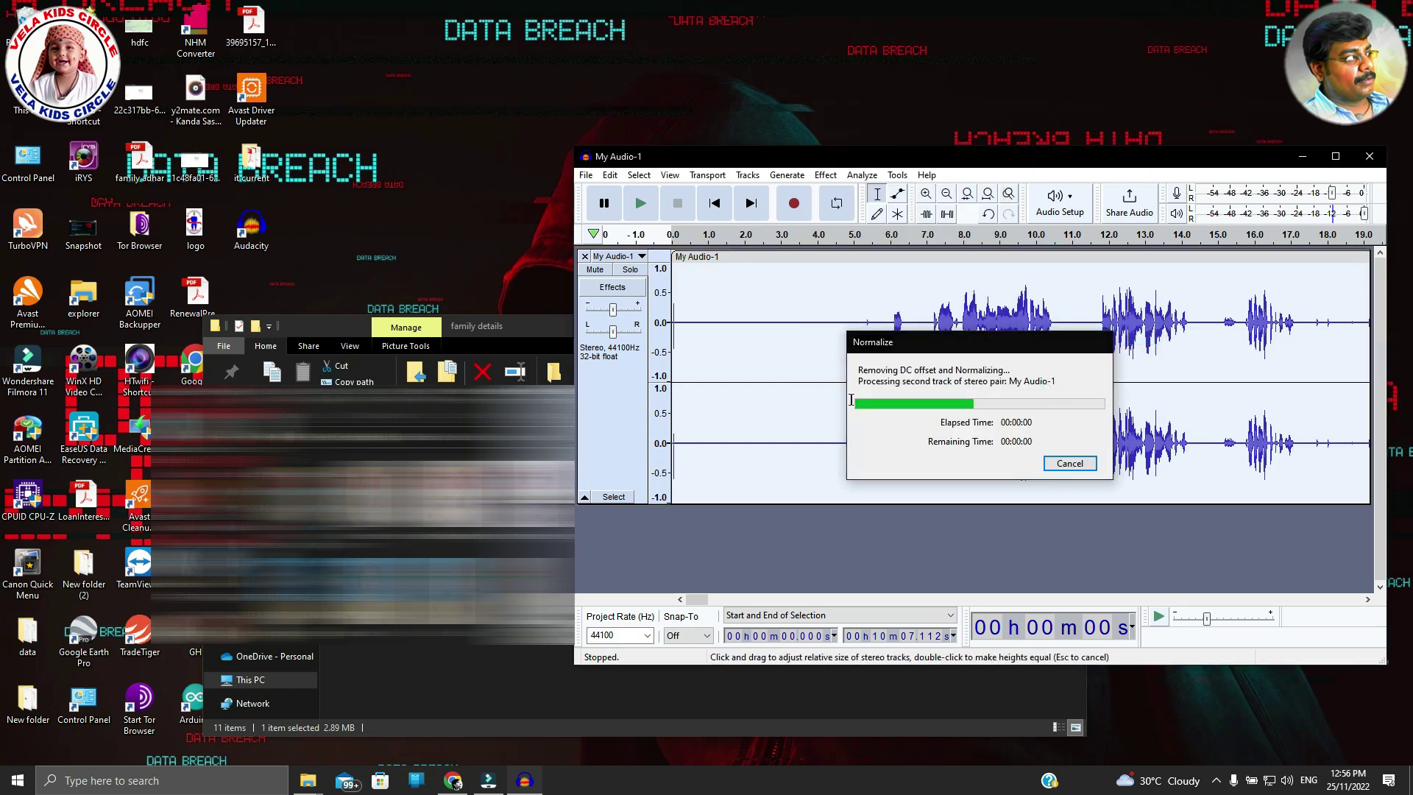
Apply Filter Curve EQ to the whole track using the Bass Boost factory preset
click(855, 179)
mouse_move(819, 179)
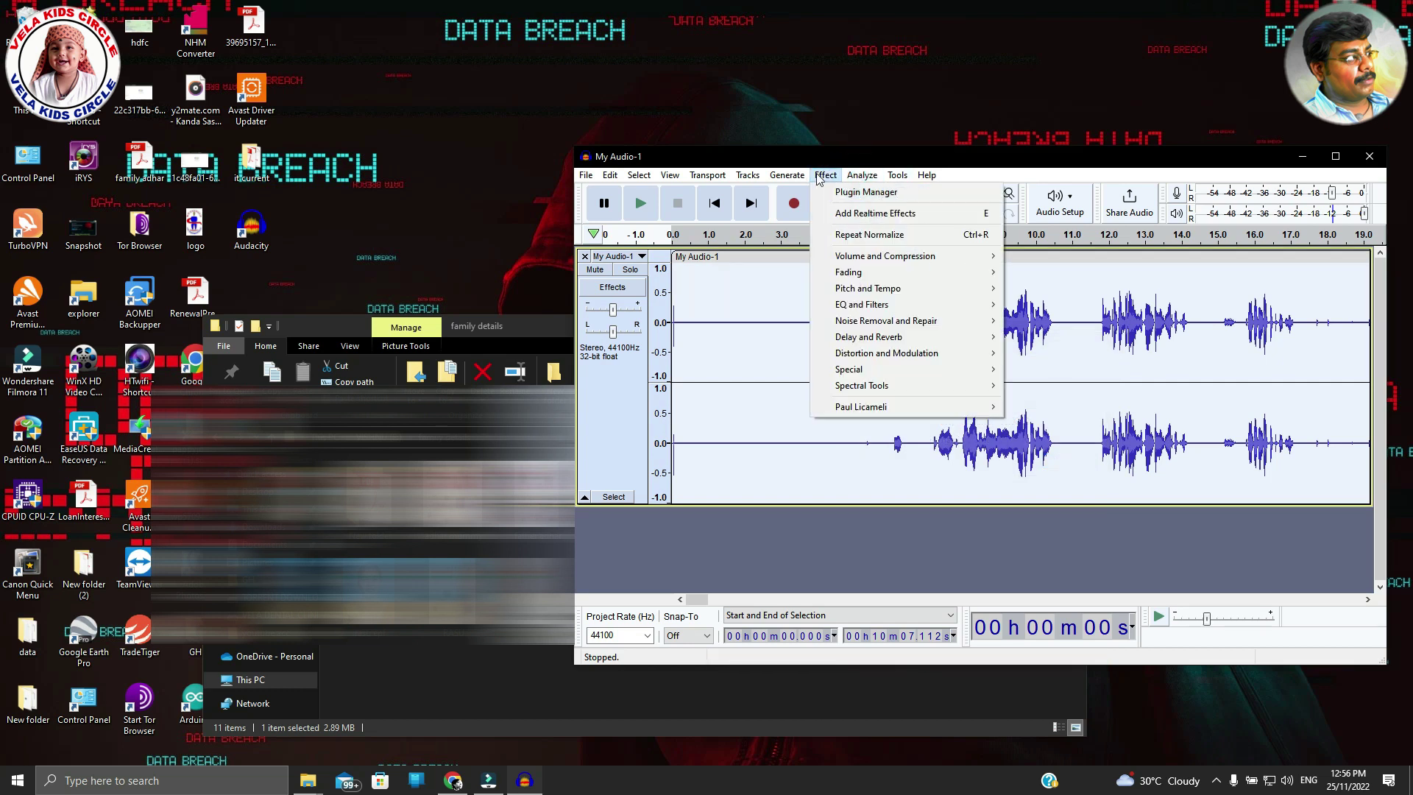
mouse_move(987, 325)
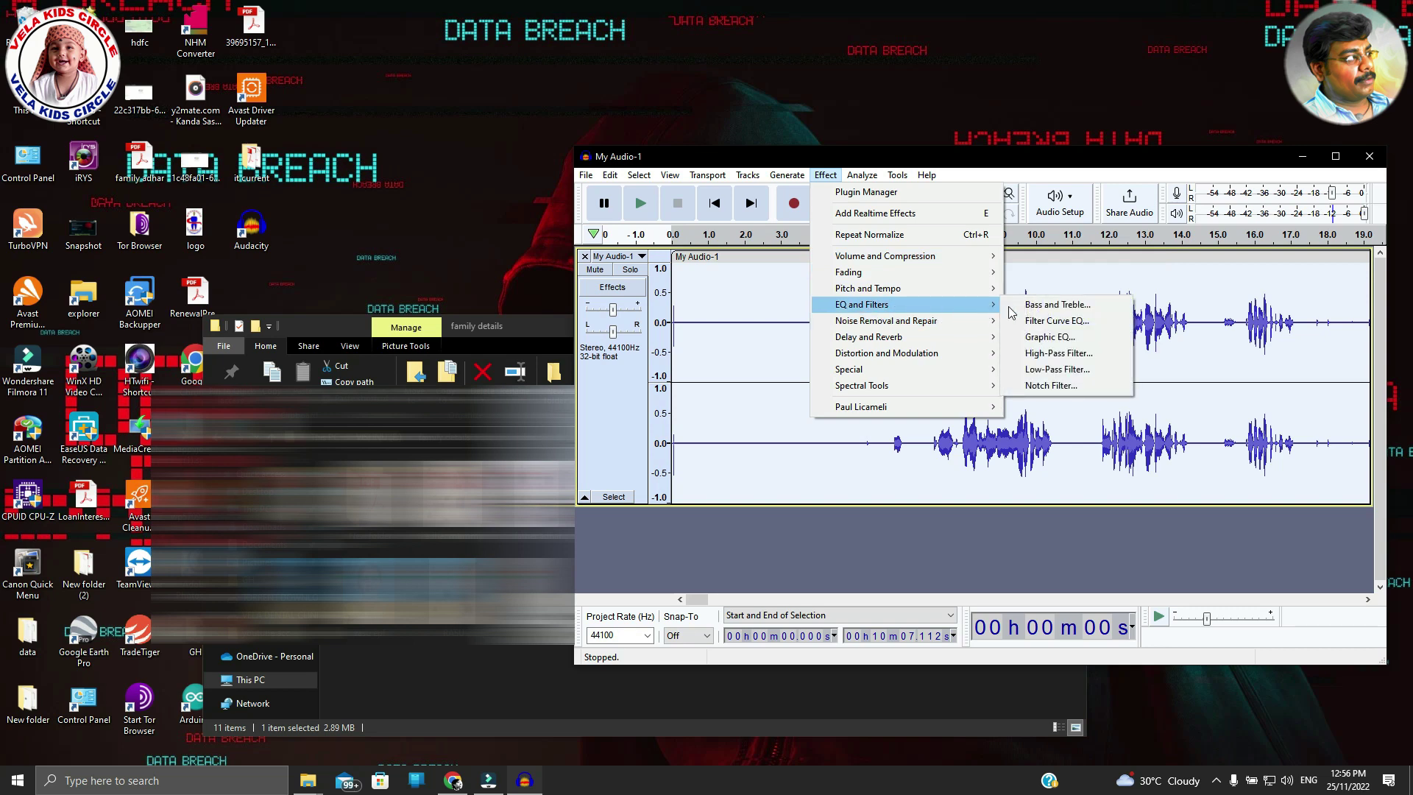
click(1042, 323)
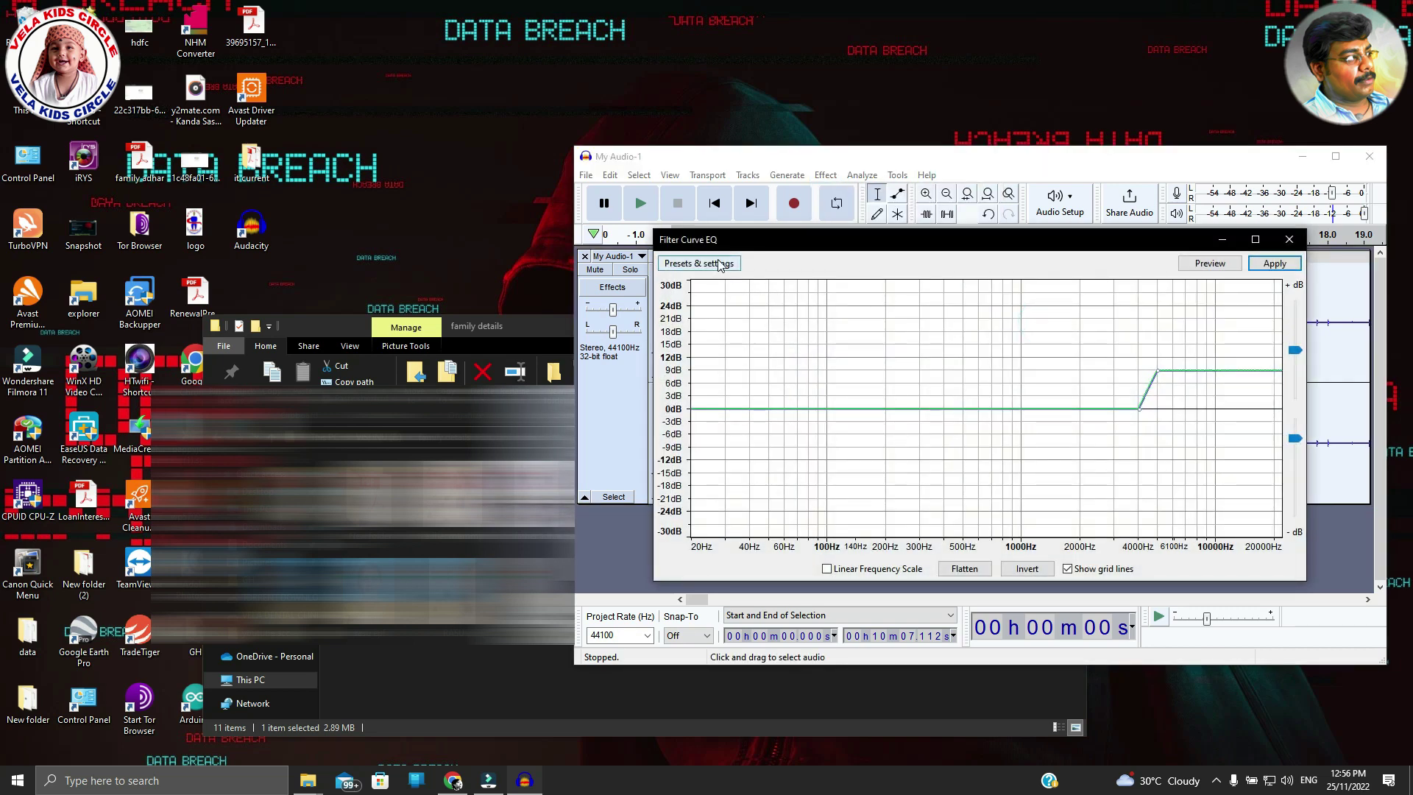
click(699, 262)
mouse_move(775, 337)
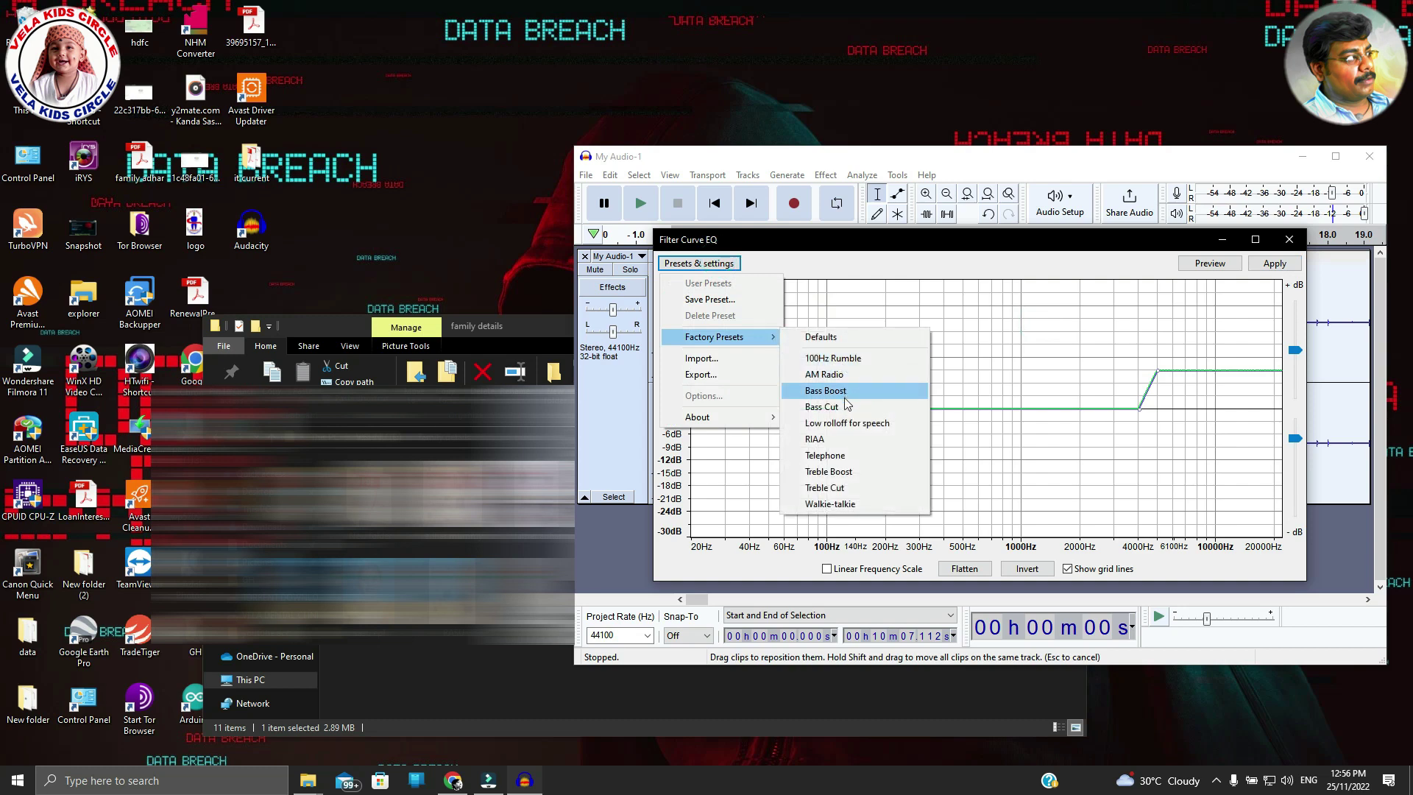
click(855, 392)
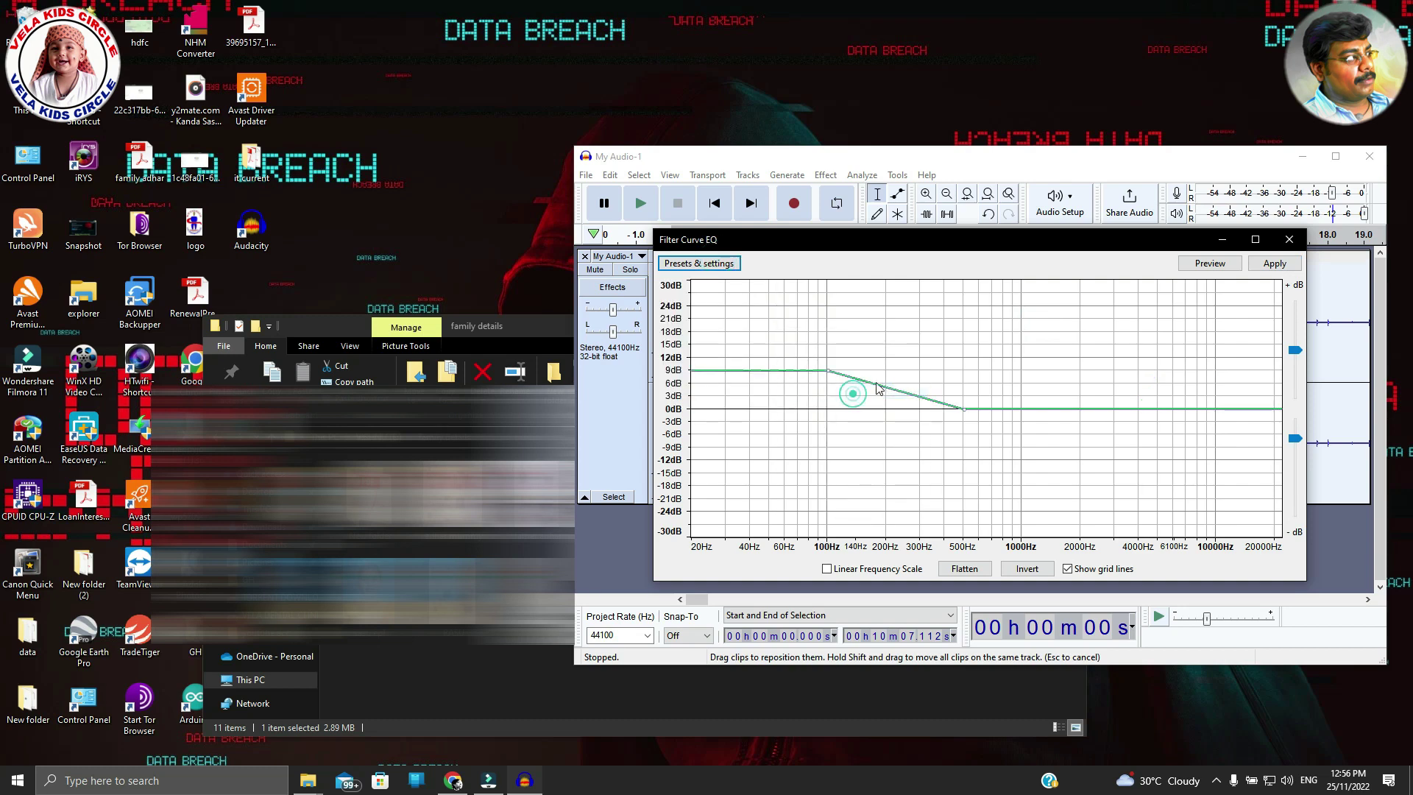
click(1266, 265)
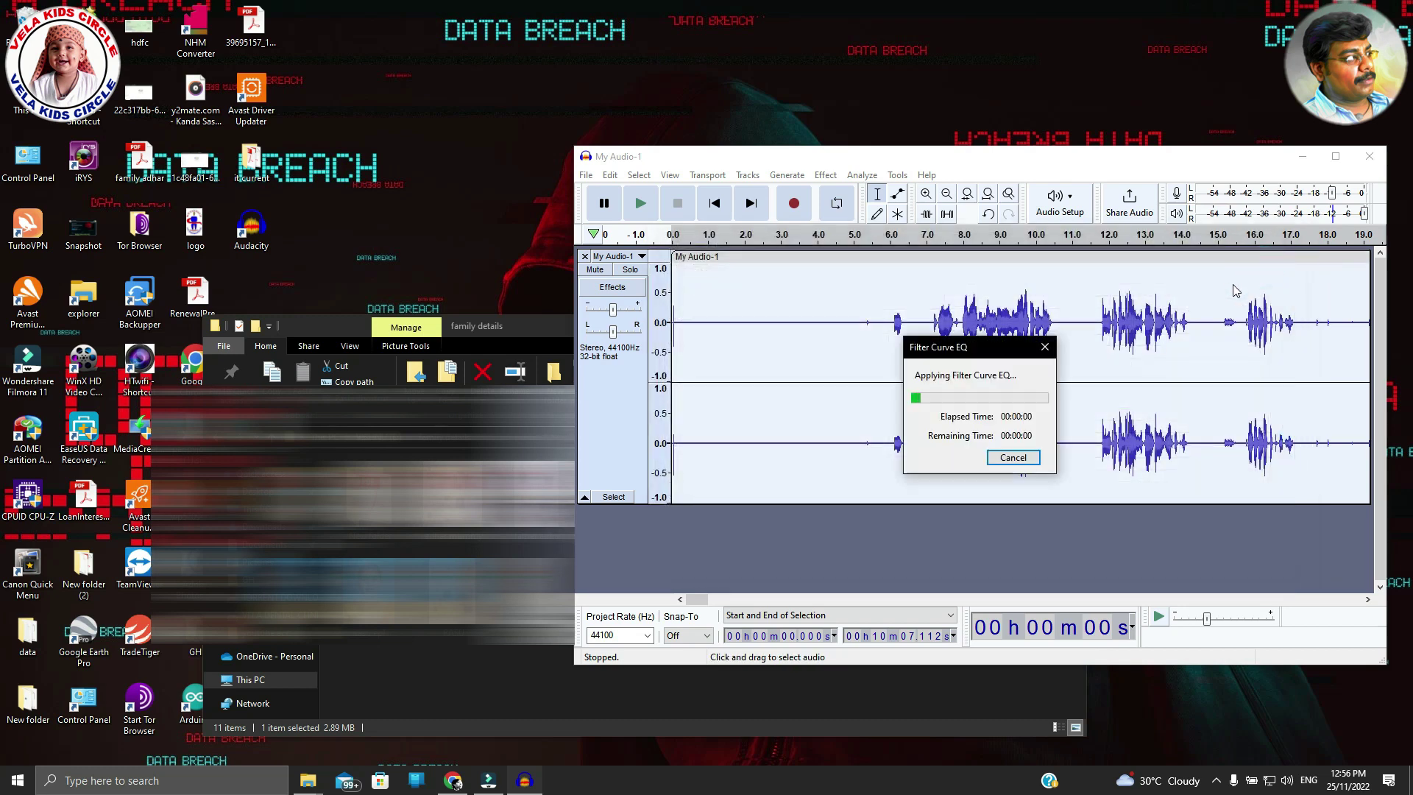
Apply Filter Curve EQ to the whole track using the Treble Boost factory preset and play back the result from about 6 seconds
click(823, 175)
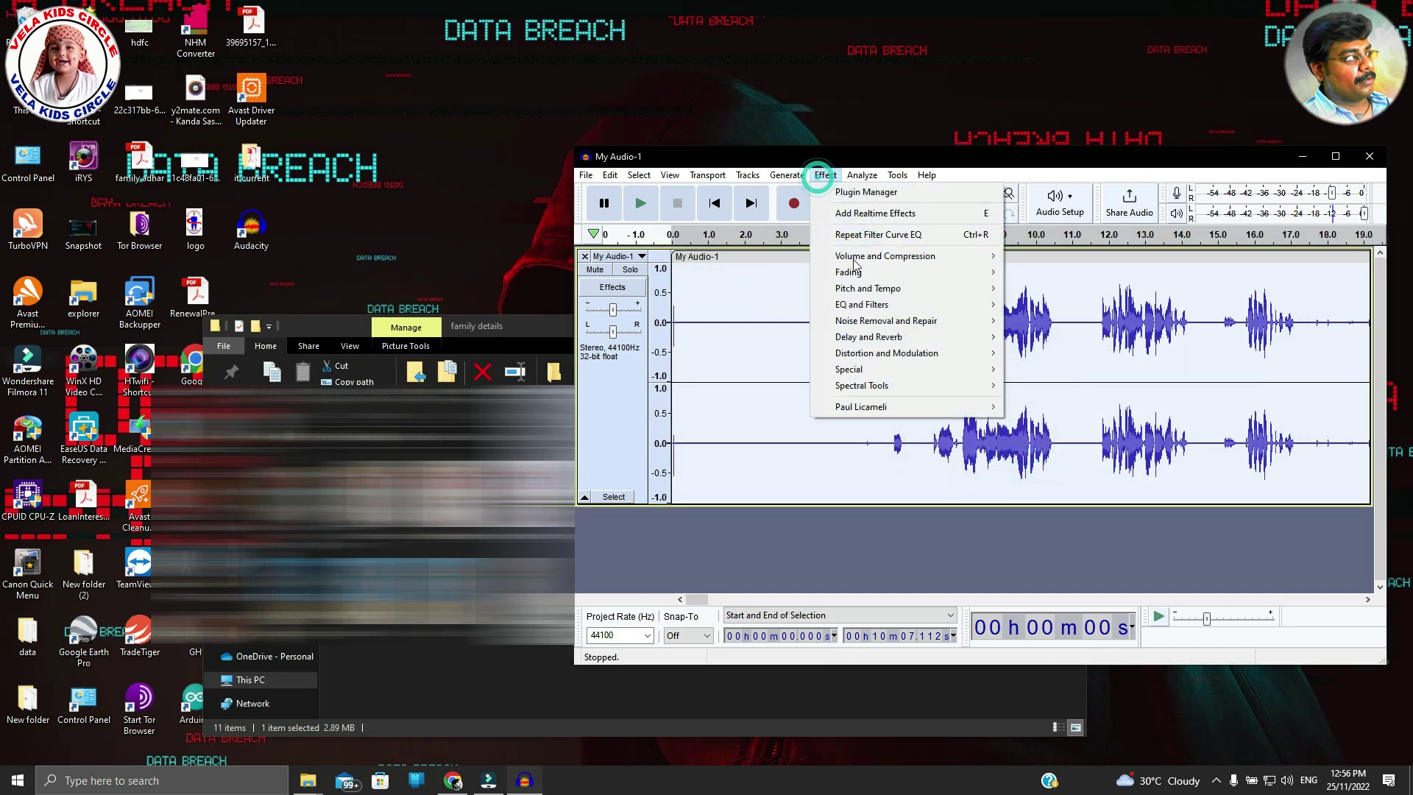
mouse_move(905, 308)
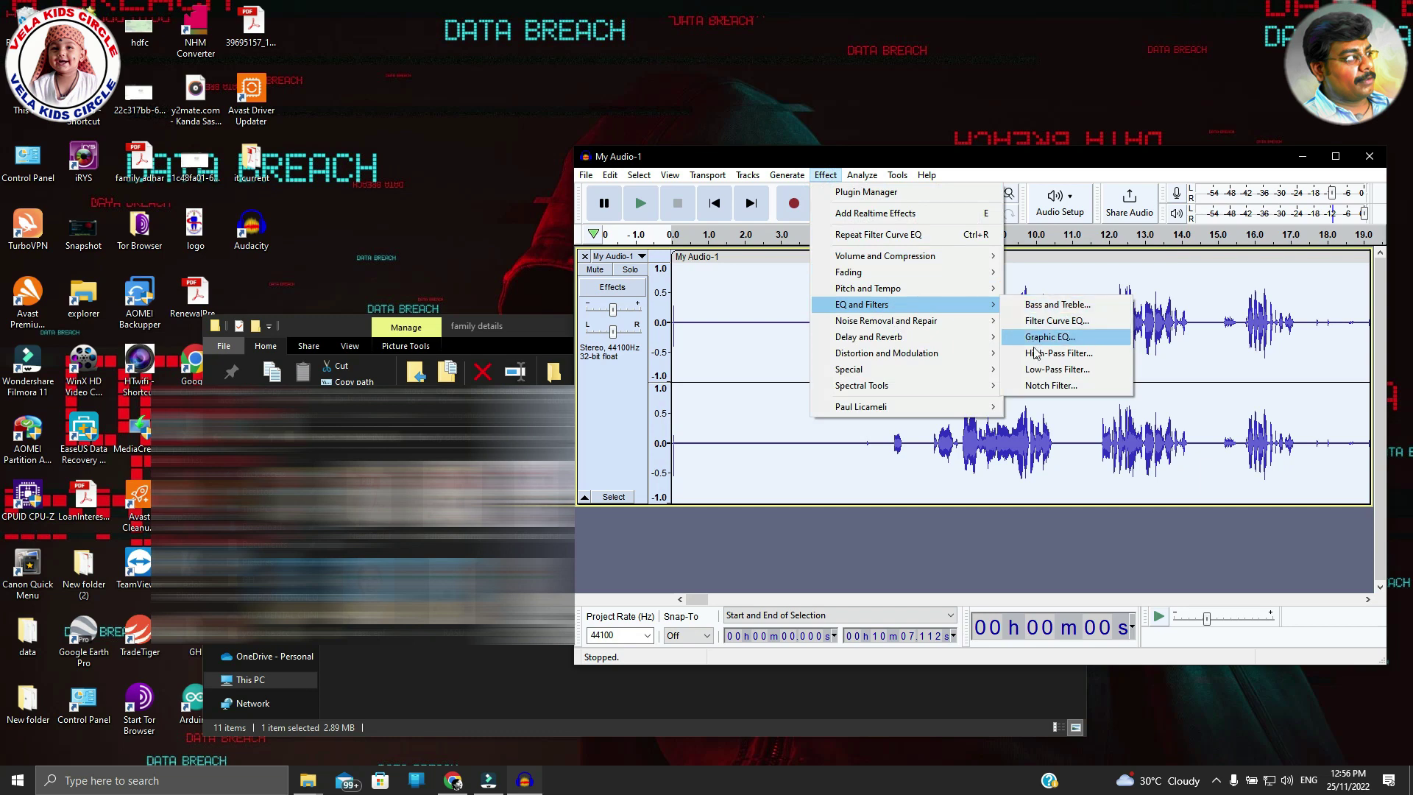
click(1042, 325)
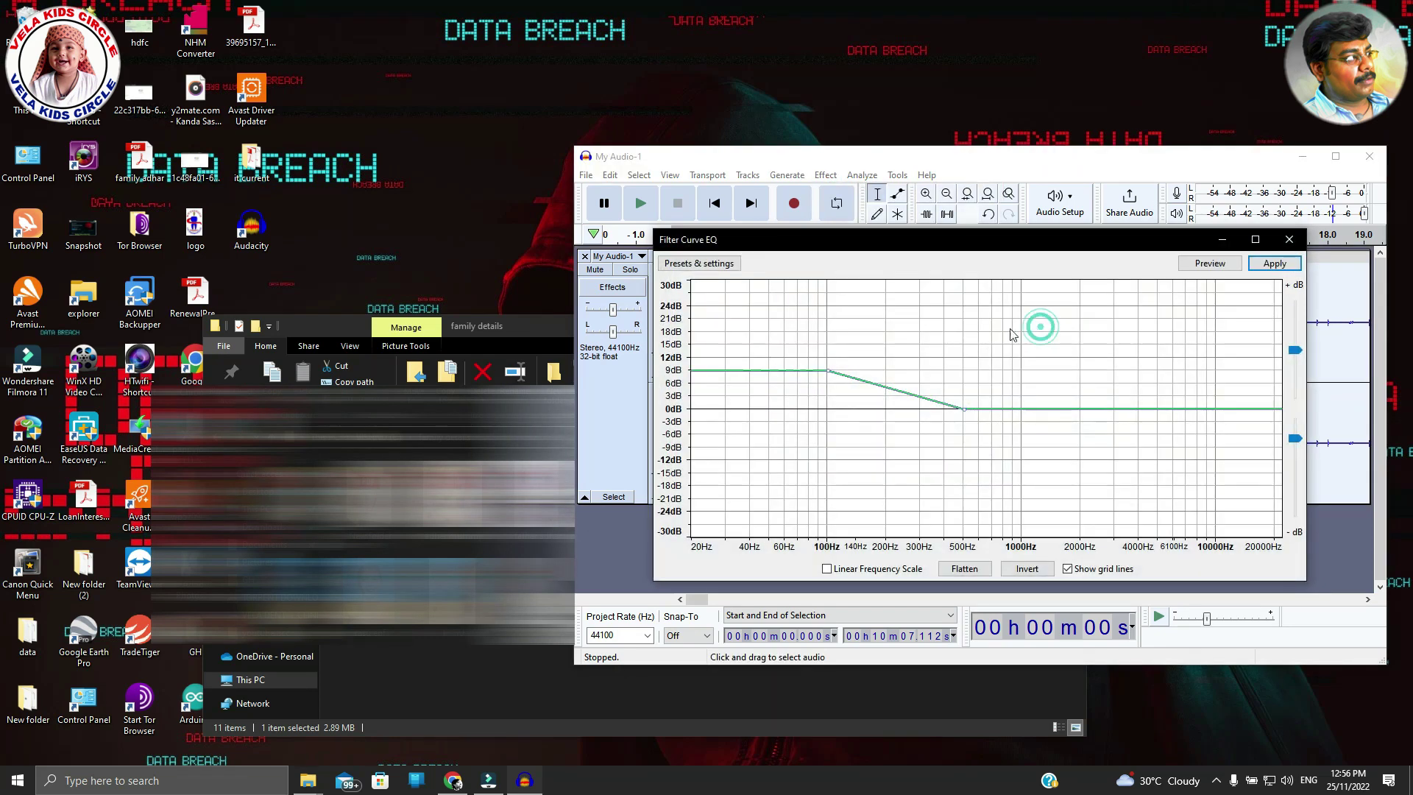
click(724, 264)
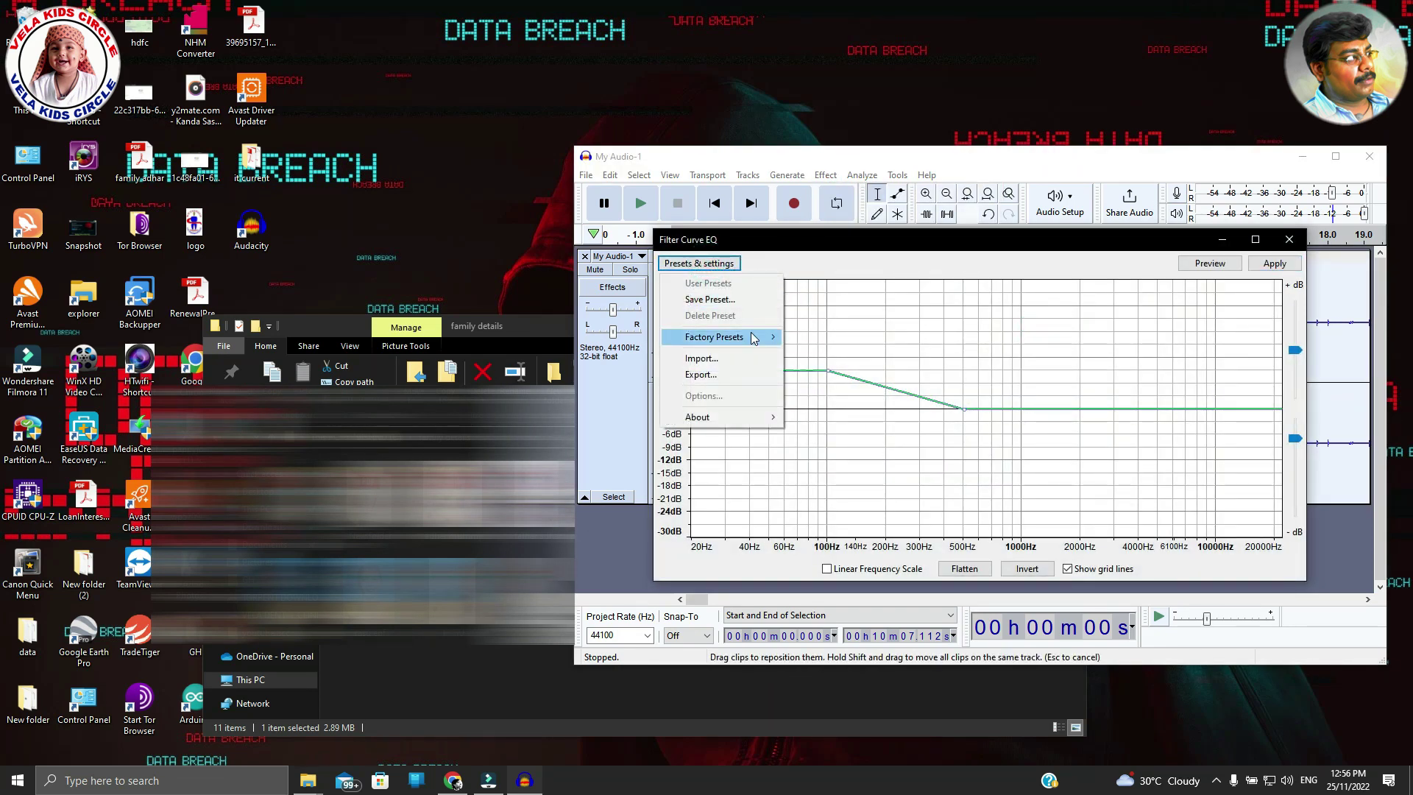
mouse_move(772, 339)
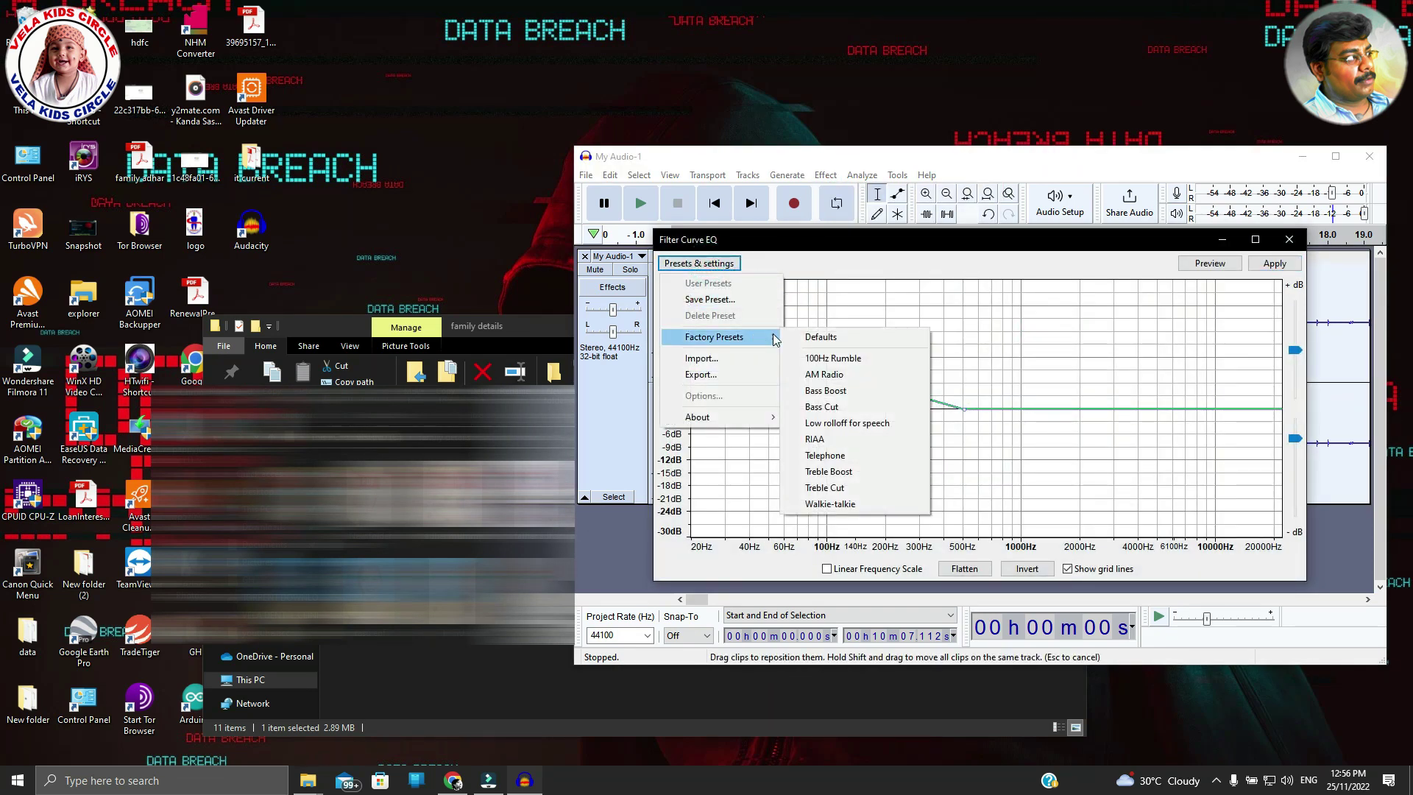
click(830, 472)
click(1274, 263)
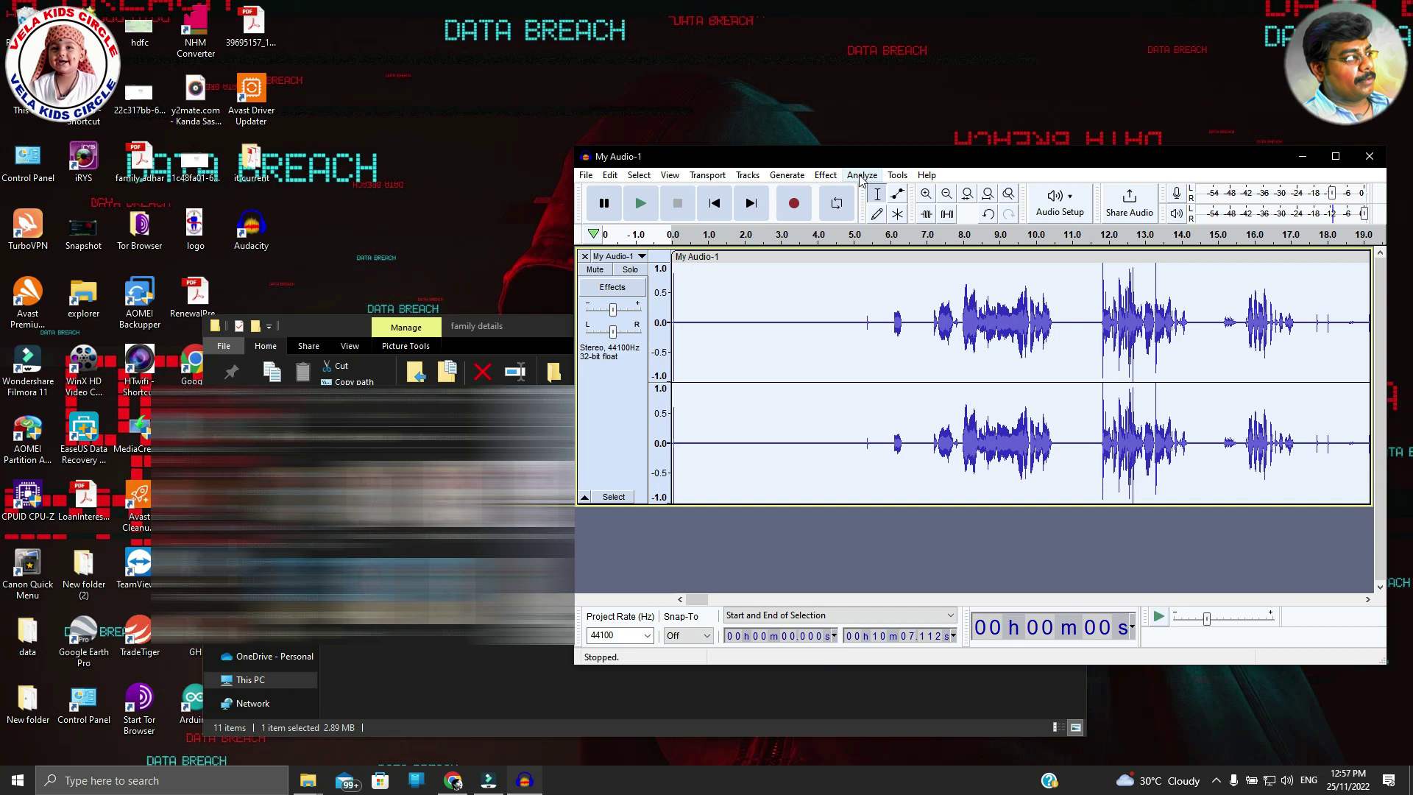
click(885, 236)
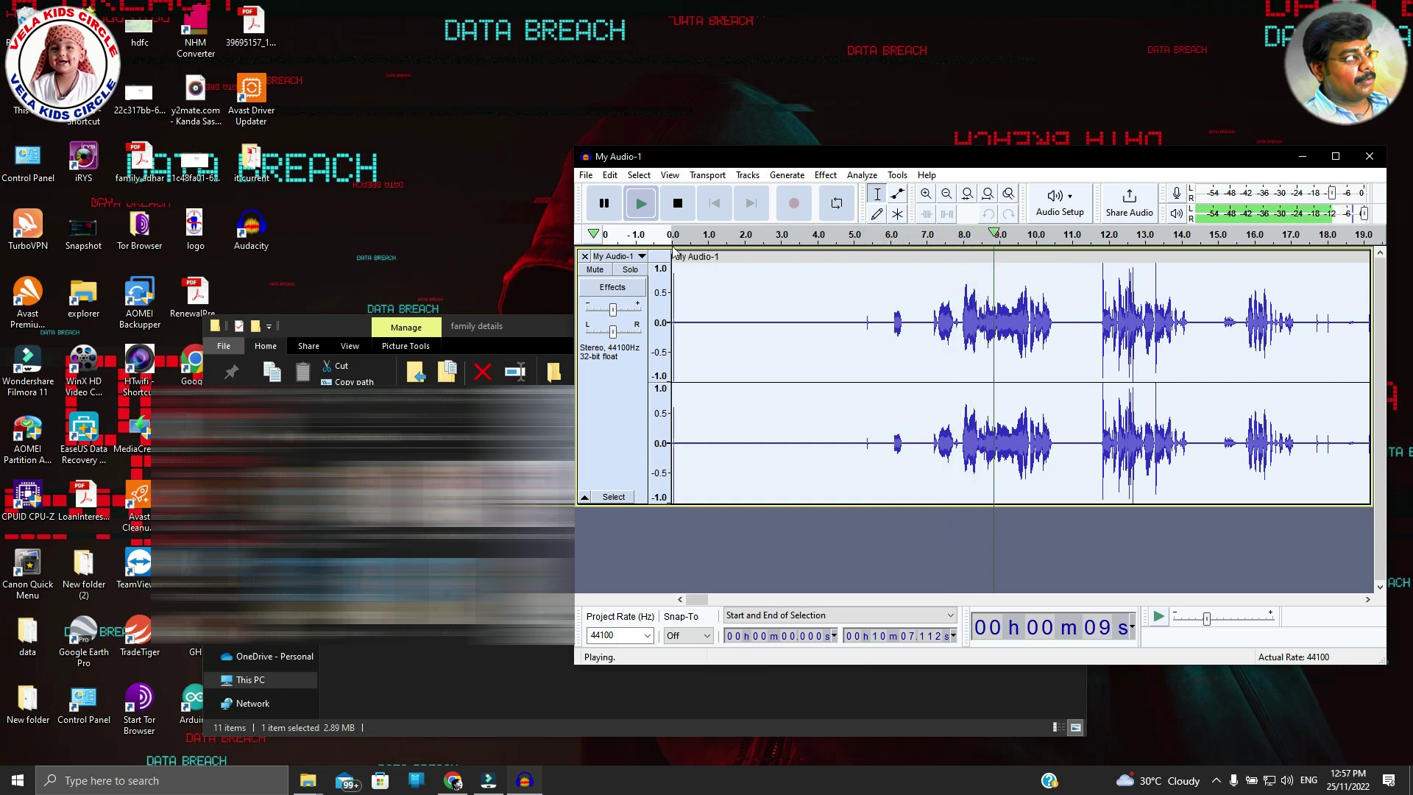
click(604, 205)
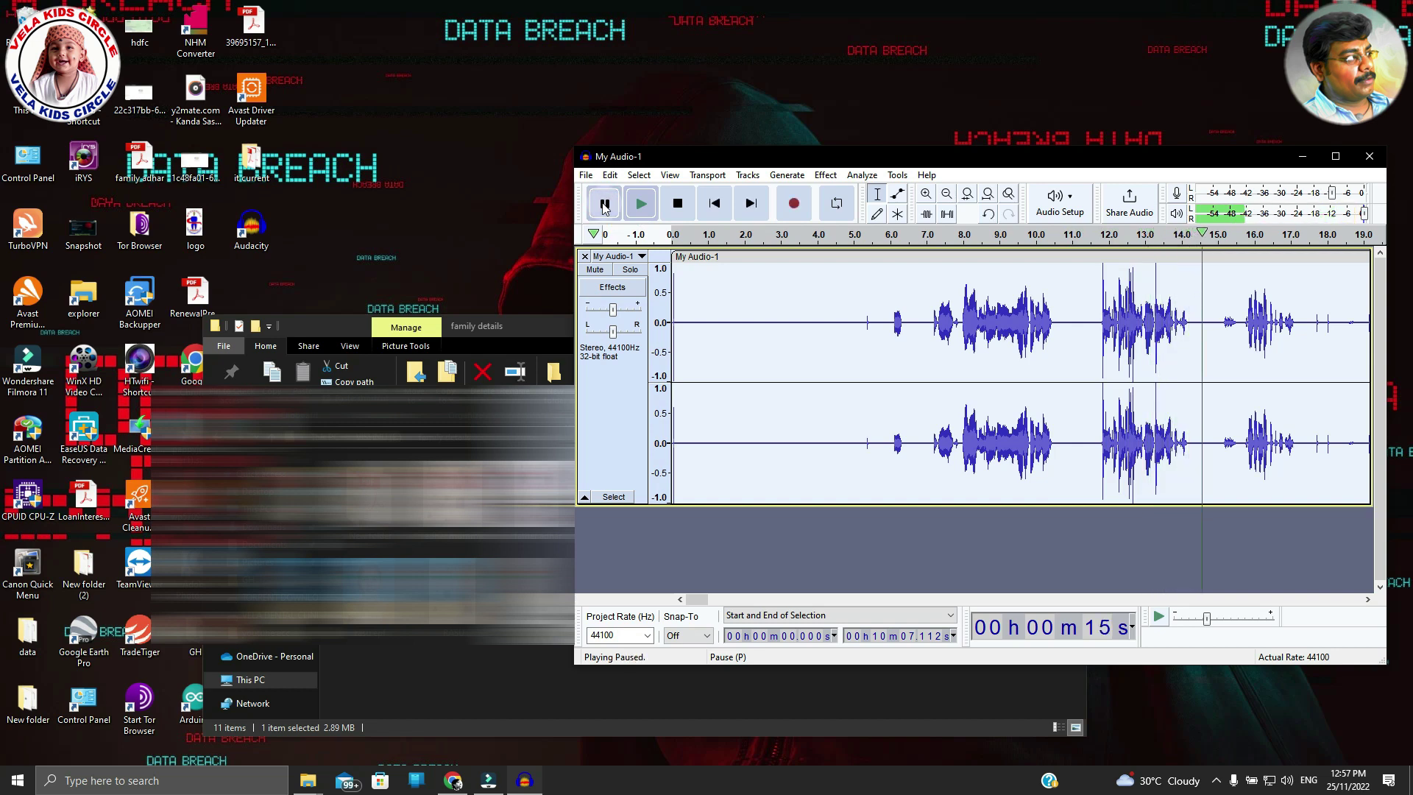
Apply a Soft Limit Limiter to the whole track with 0.00 dB input gains, a -4.00 dB limit, 10.00 ms hold and no make-up gain
click(832, 176)
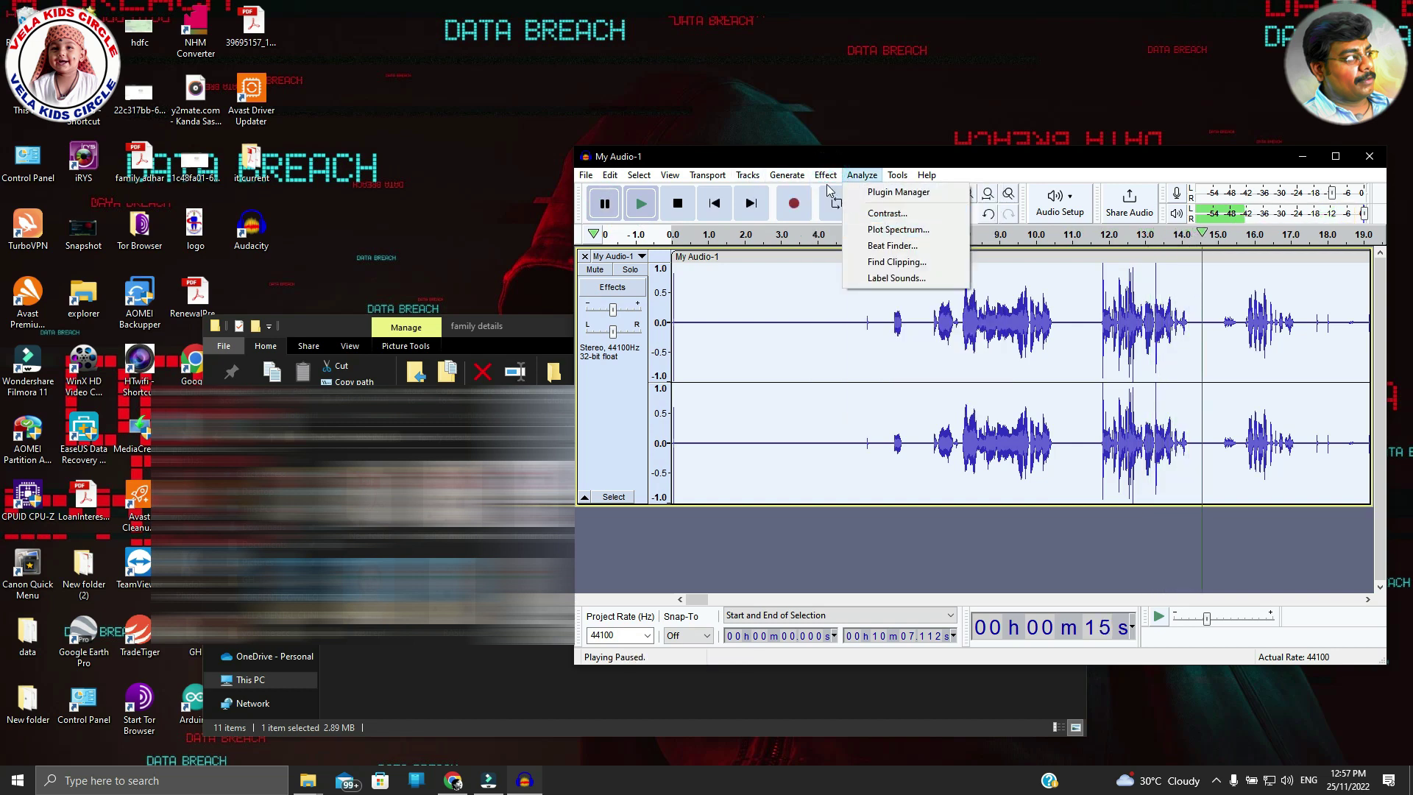
mouse_move(920, 257)
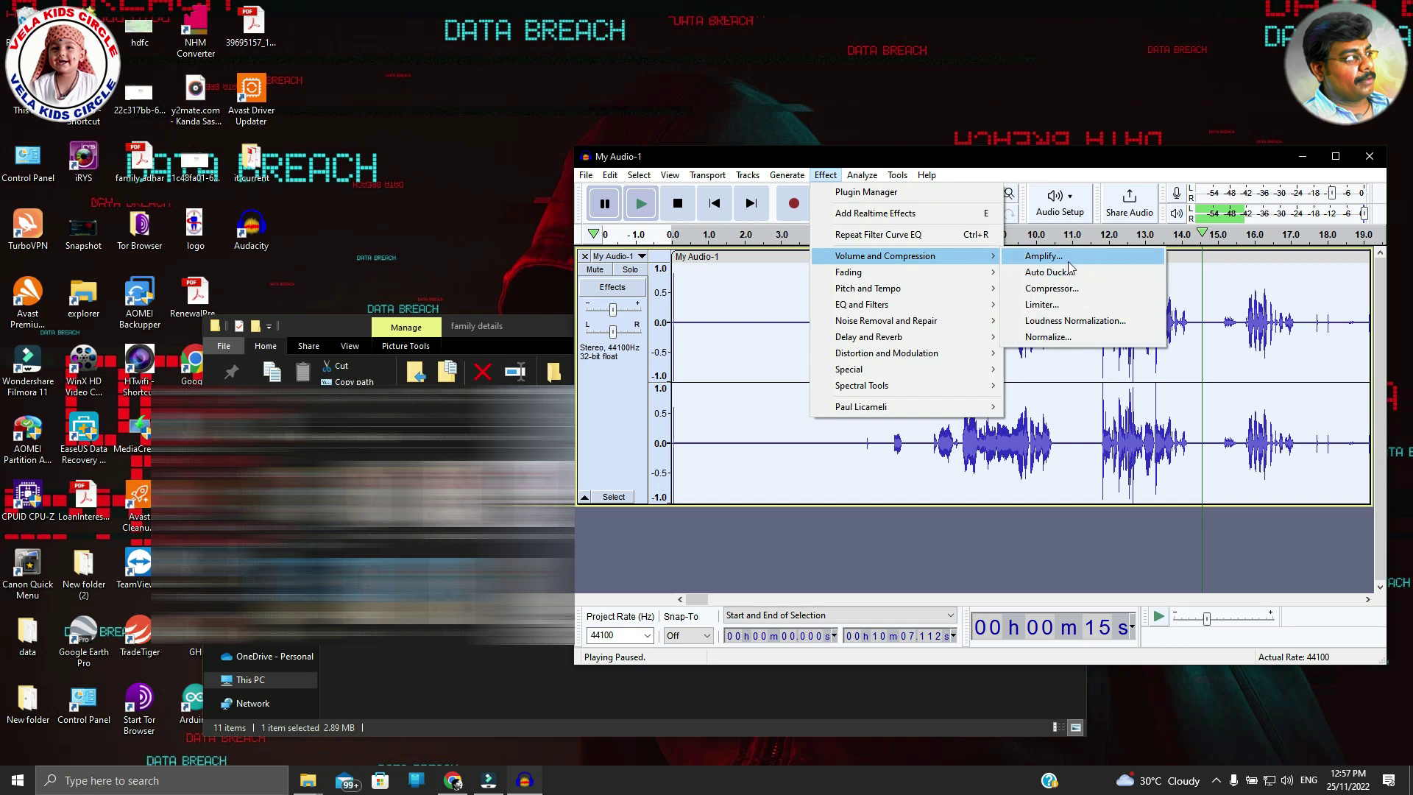
click(1080, 306)
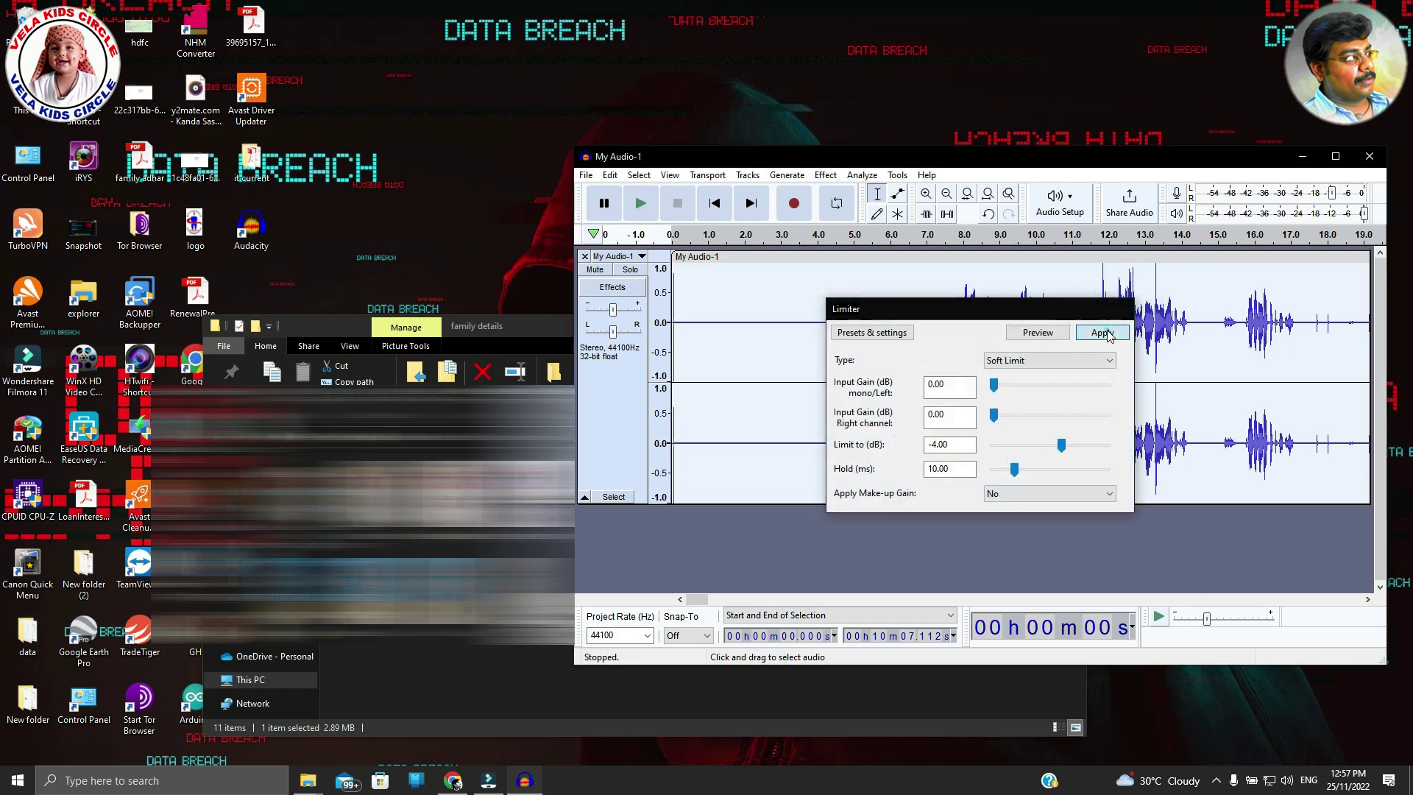
click(1104, 333)
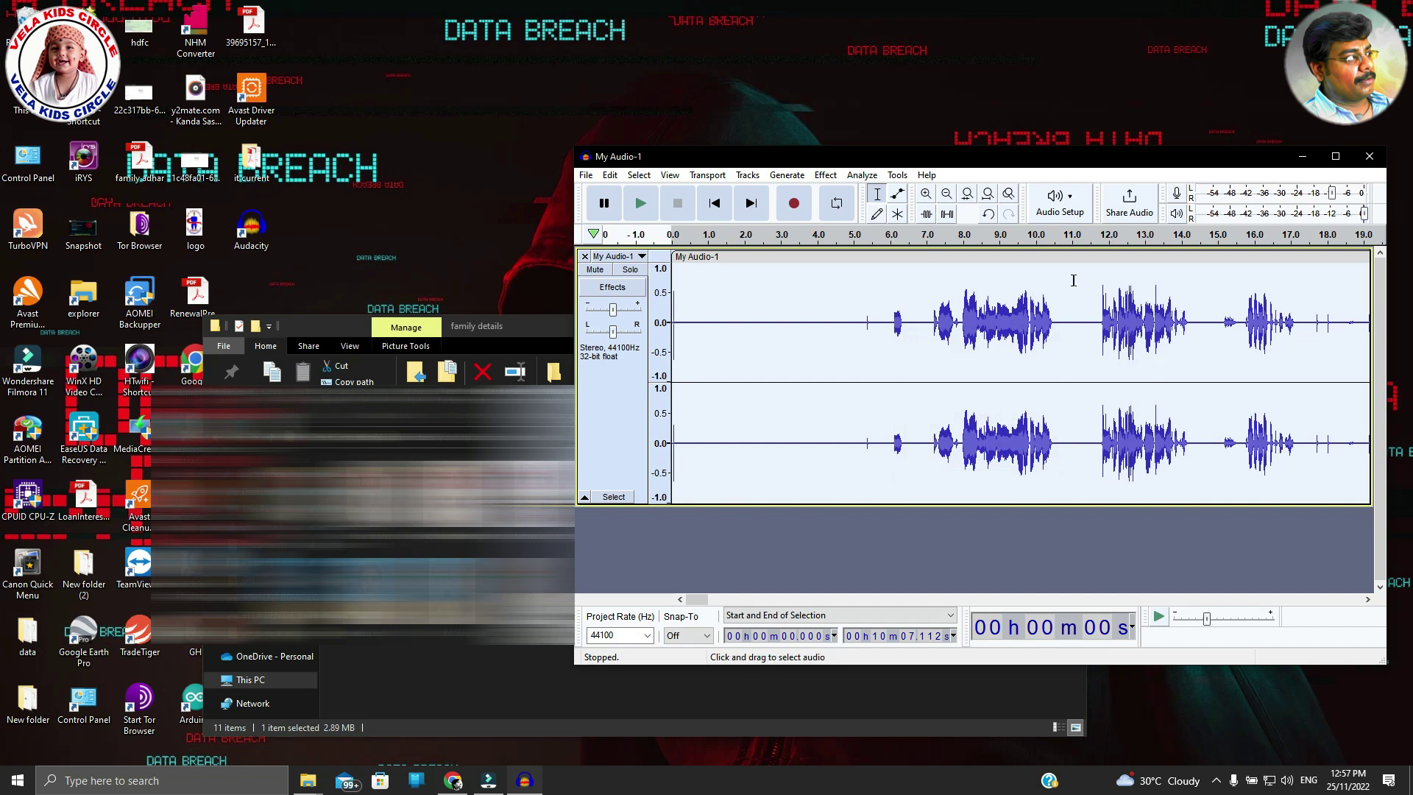
Amplify the whole track and play back the result from about 5 seconds
click(825, 175)
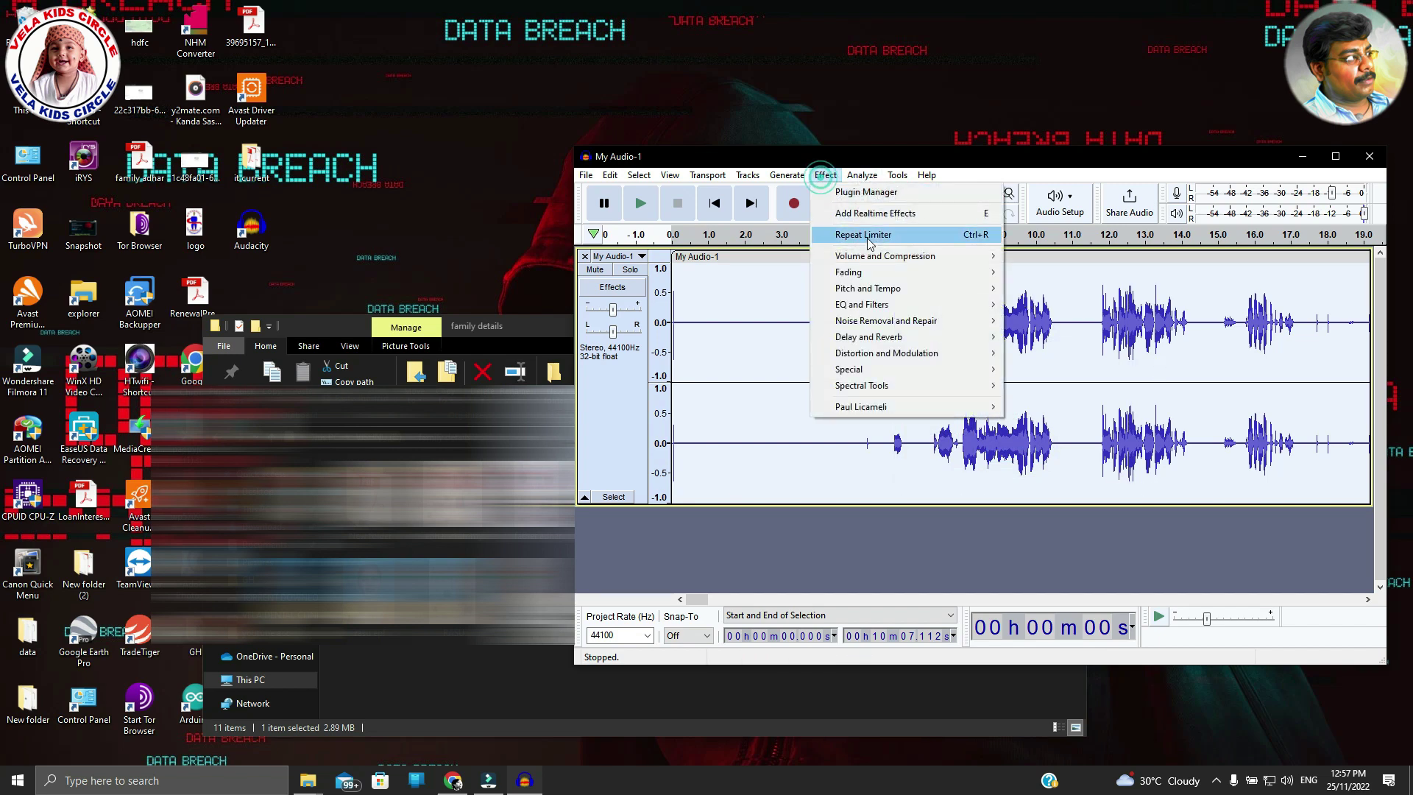
mouse_move(905, 261)
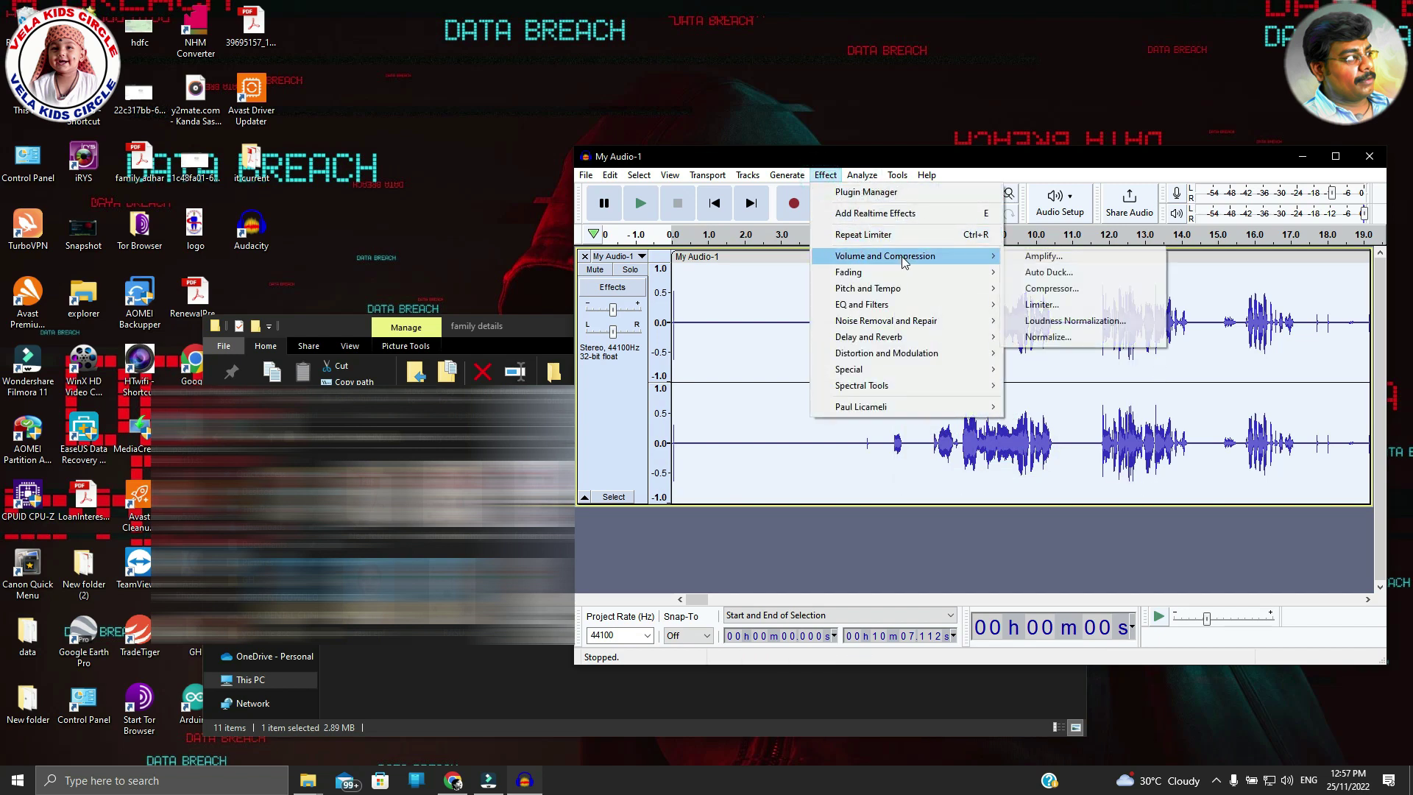
click(1028, 256)
click(1050, 367)
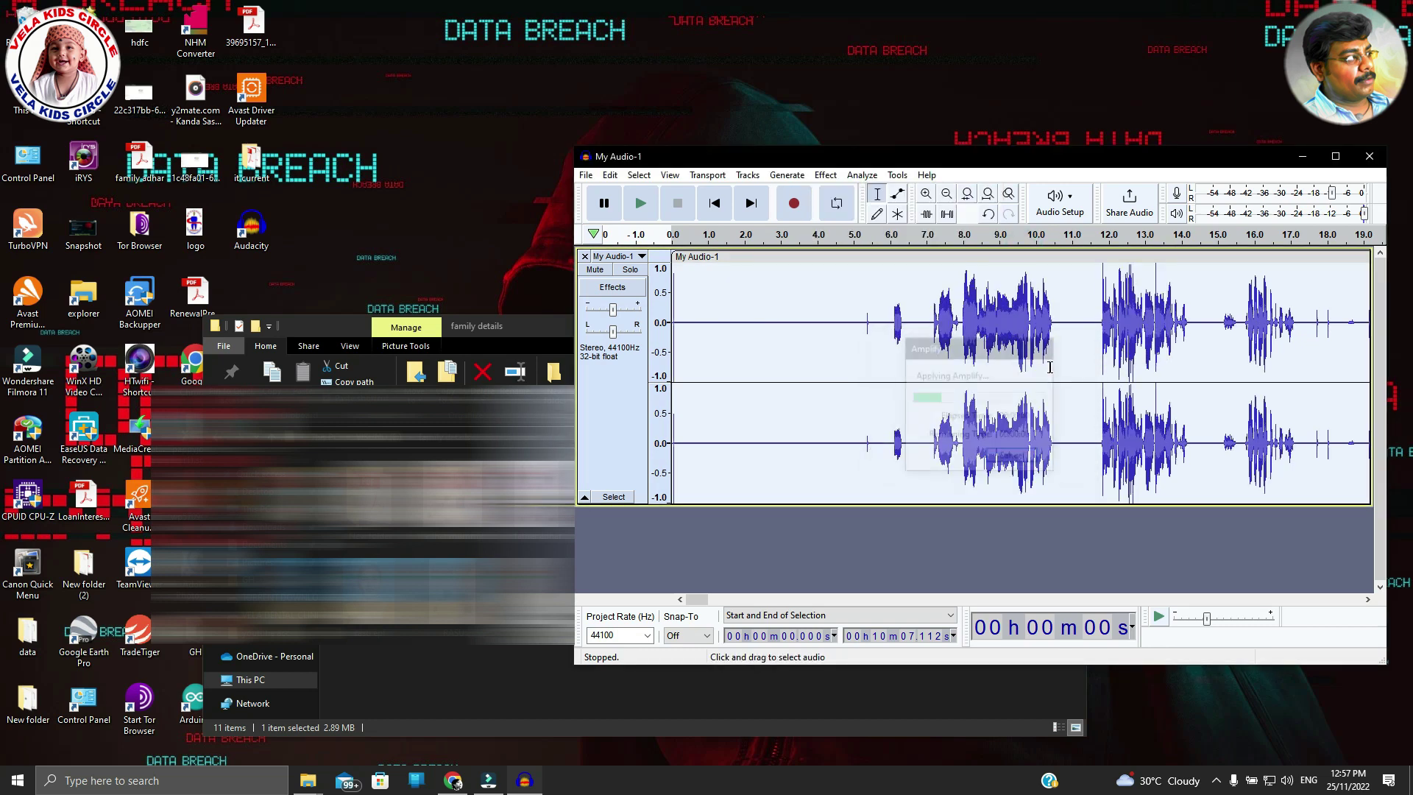
click(864, 241)
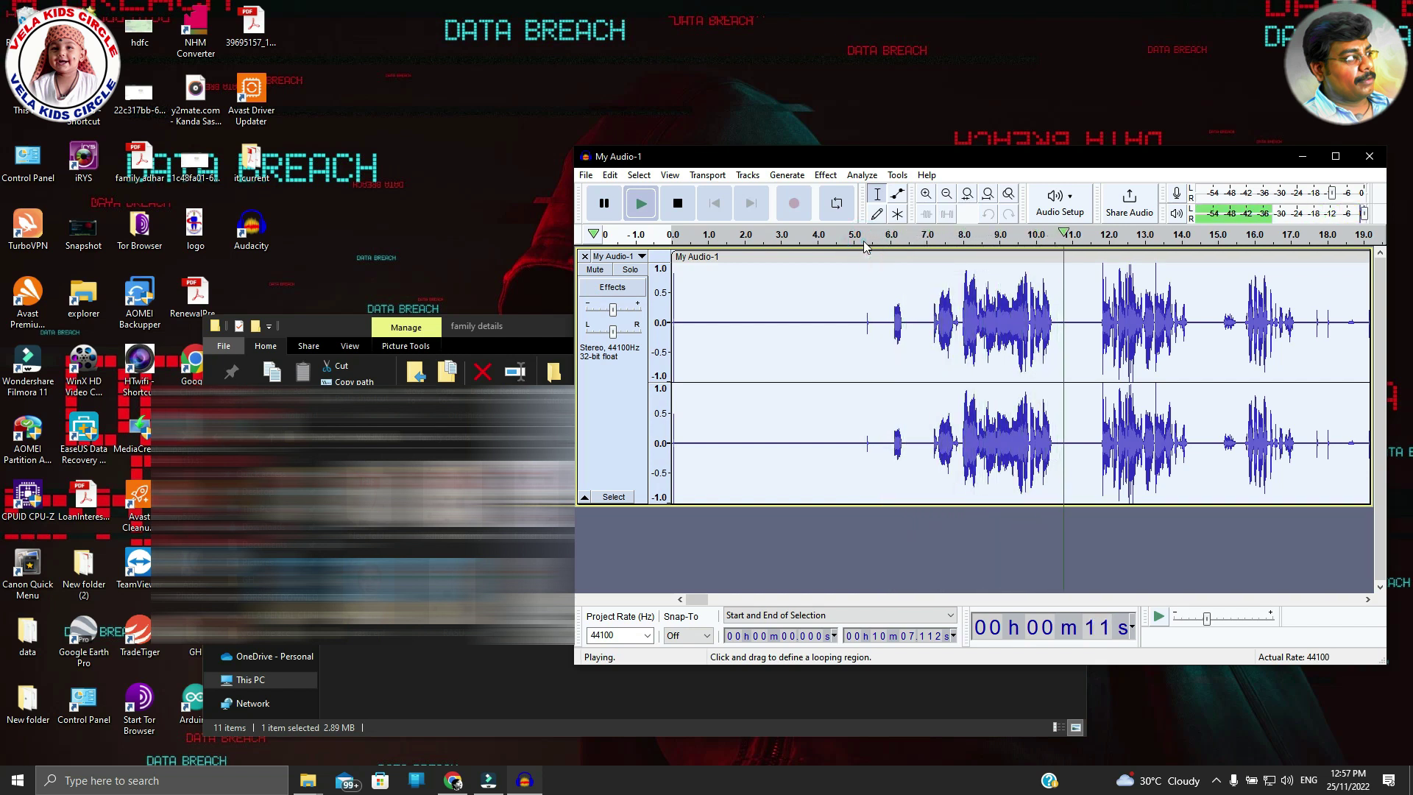
click(605, 203)
Export the audio as the MP3 file My Audio-1 in the screen recorder folder with the Standard 170-210 kbps preset and blank metadata tags
click(589, 175)
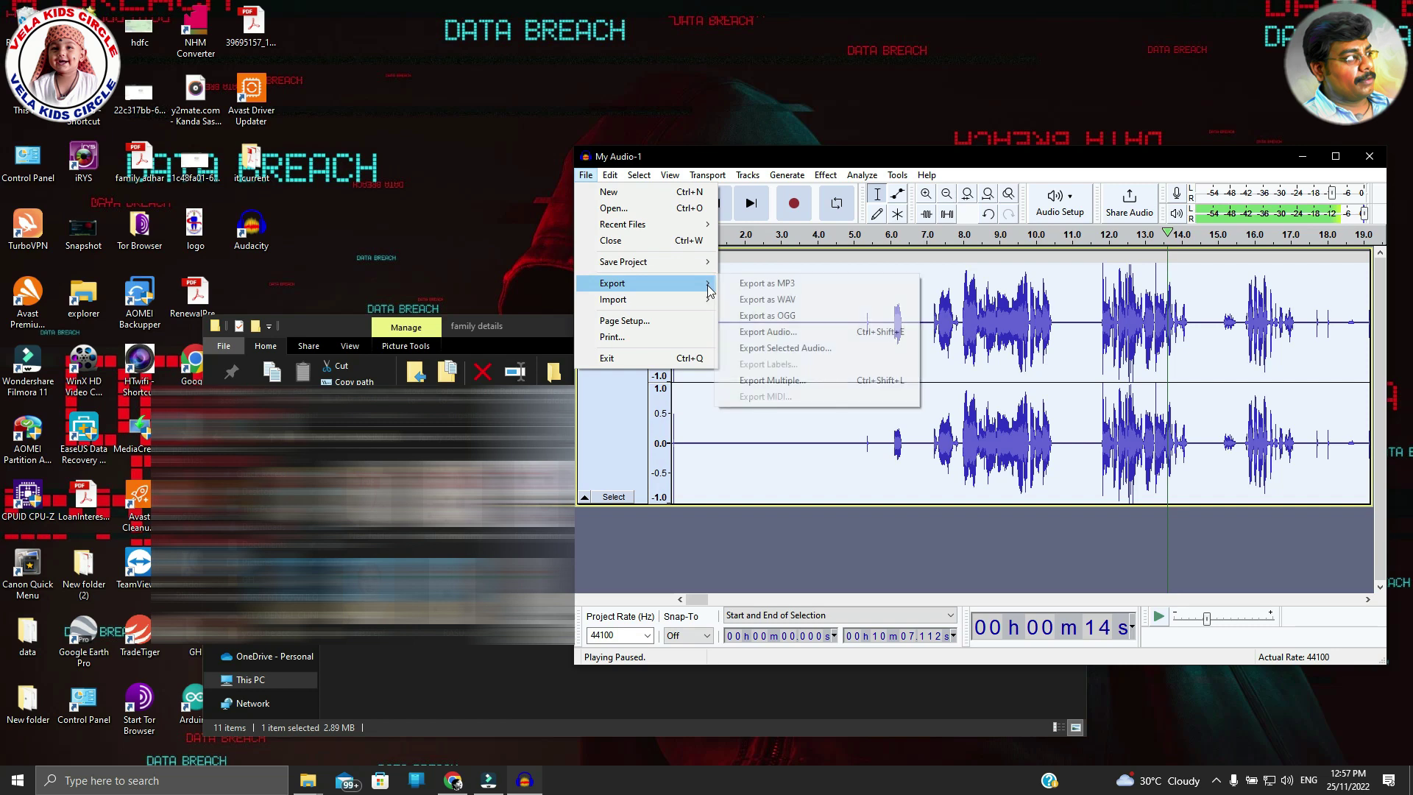
click(742, 287)
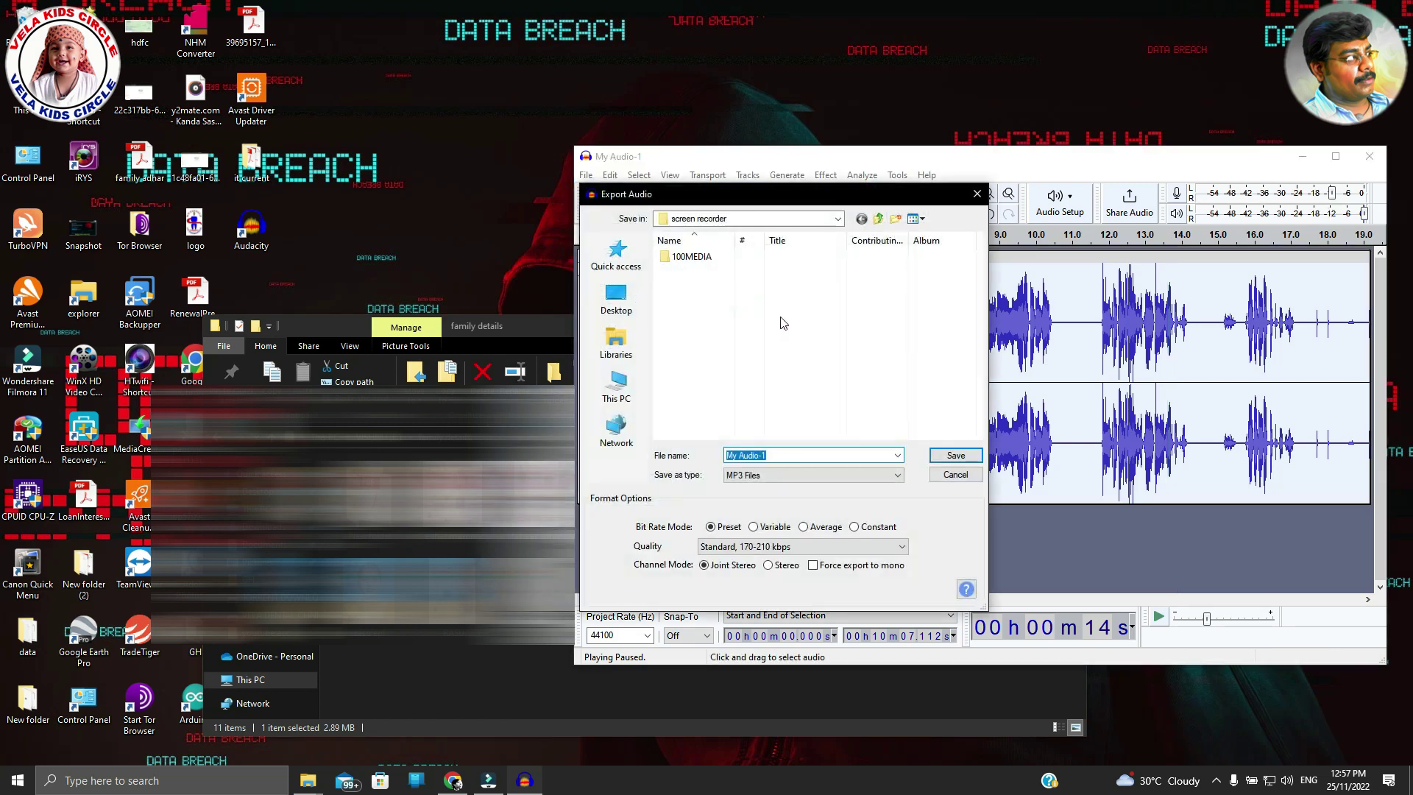
click(967, 456)
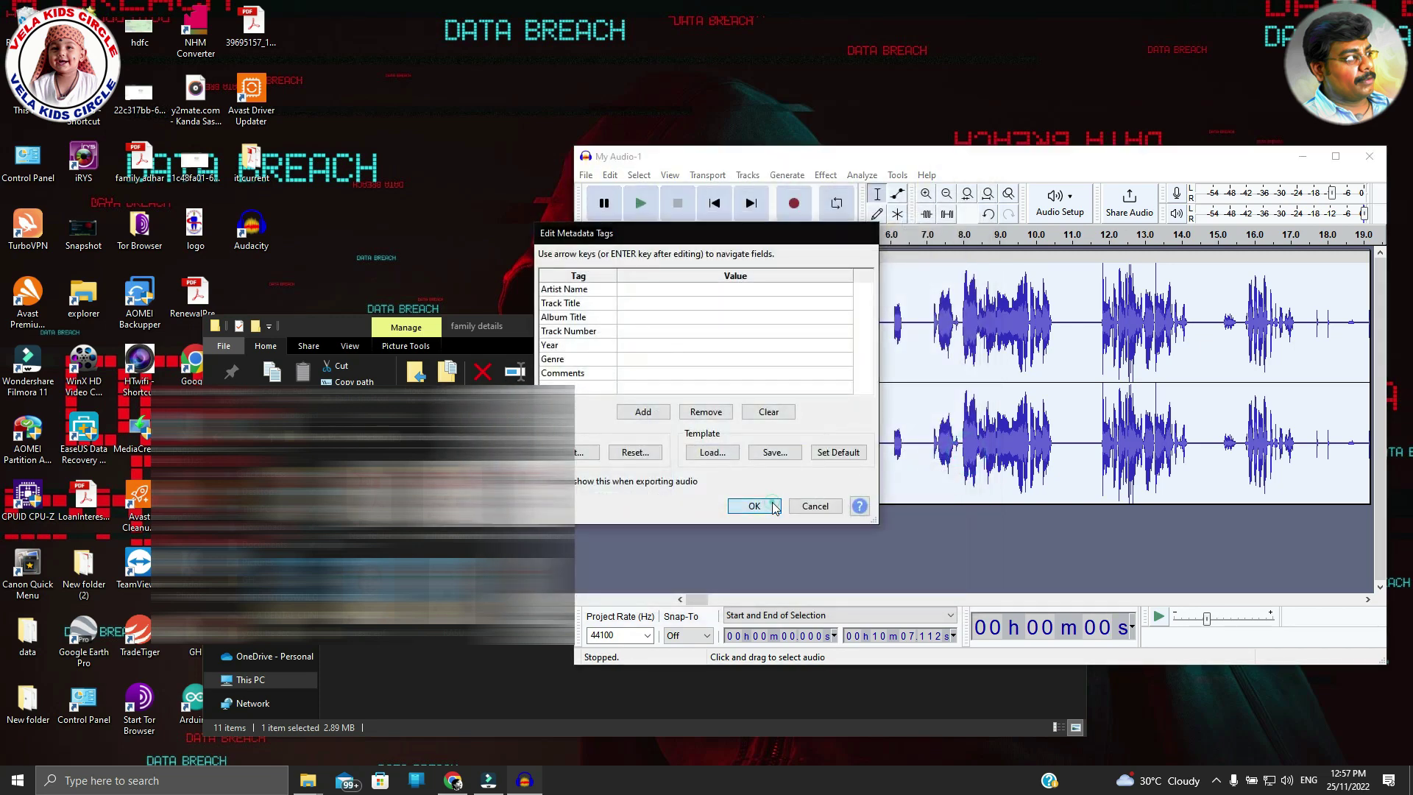
click(755, 506)
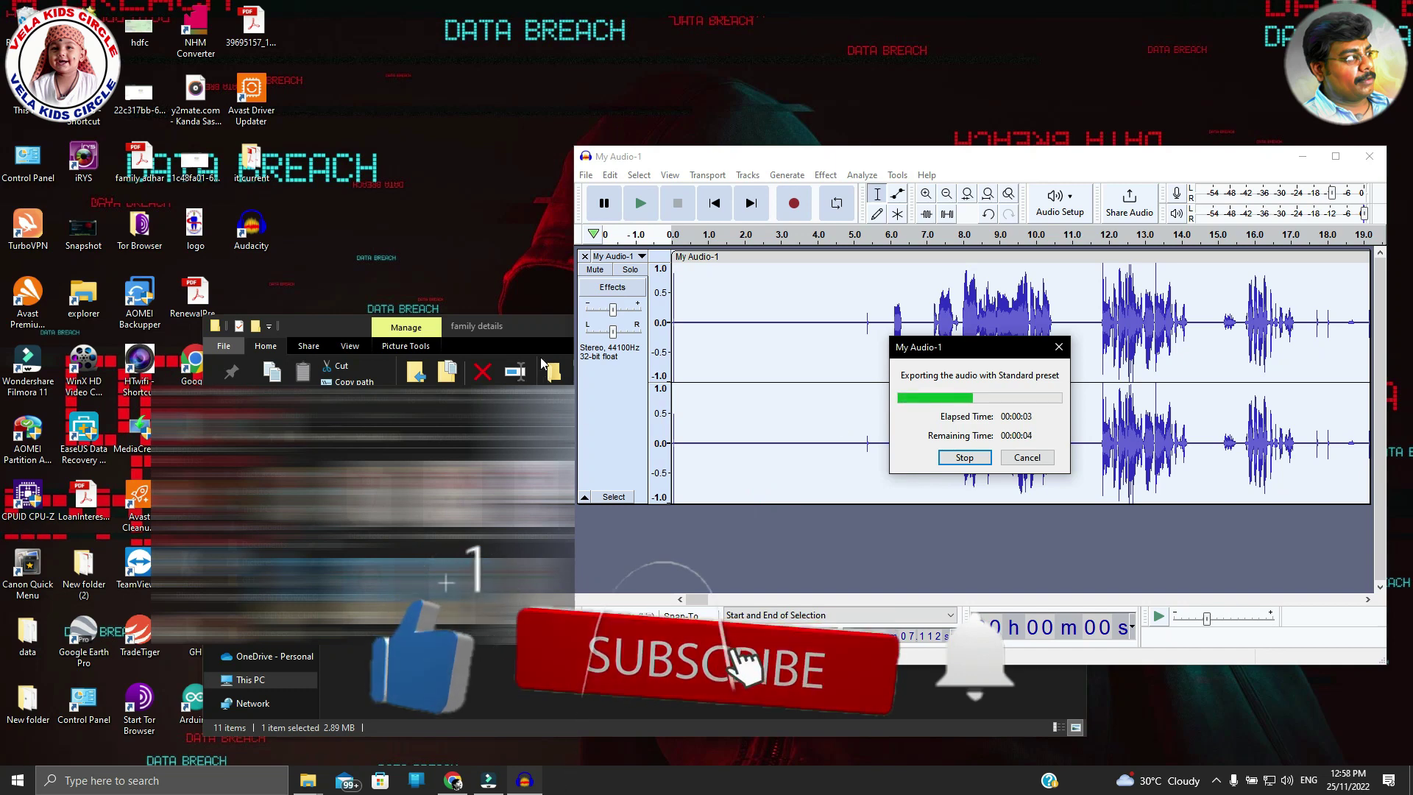
Put the family details window away and open the screen recorder folder on the F: drive in File Explorer
click(544, 325)
click(1000, 330)
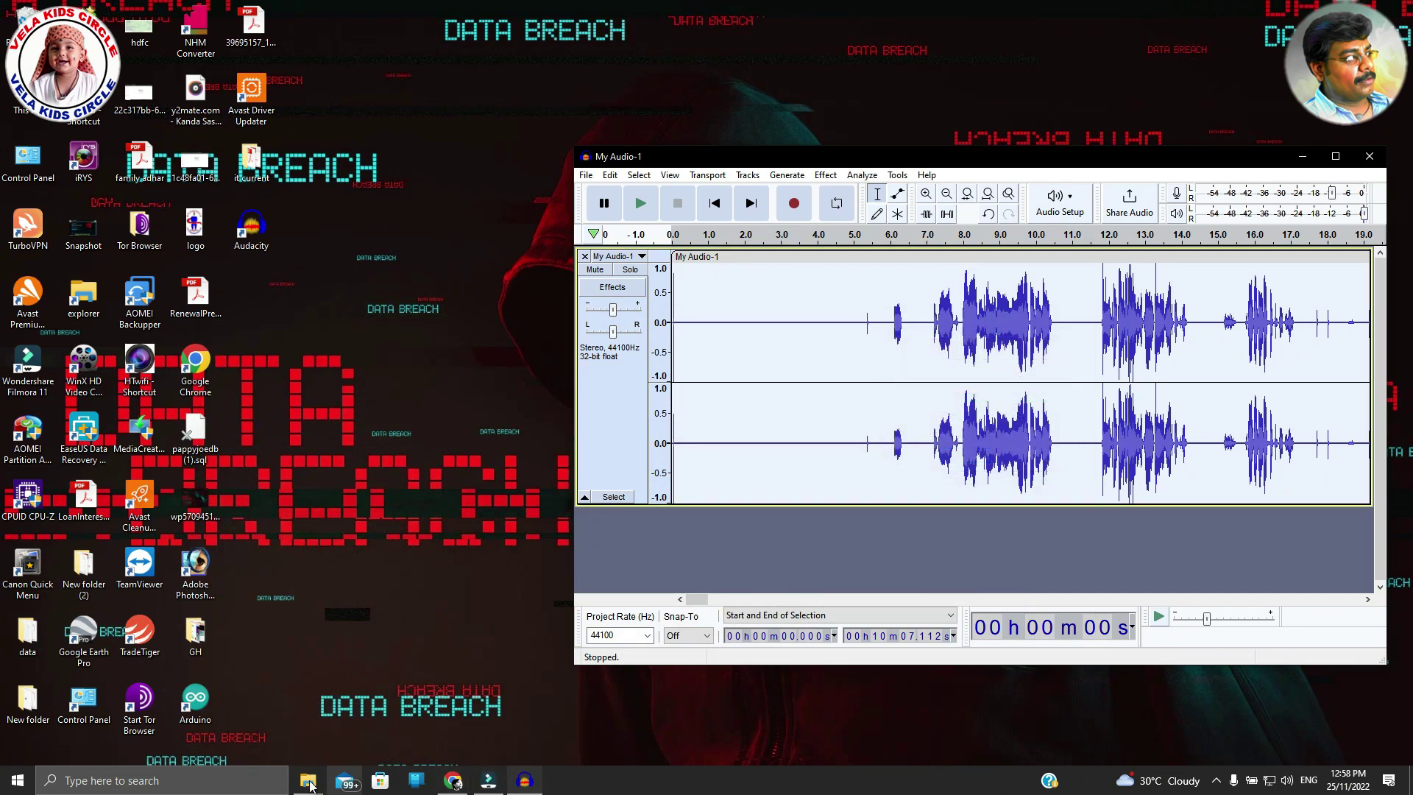
mouse_move(309, 786)
click(360, 736)
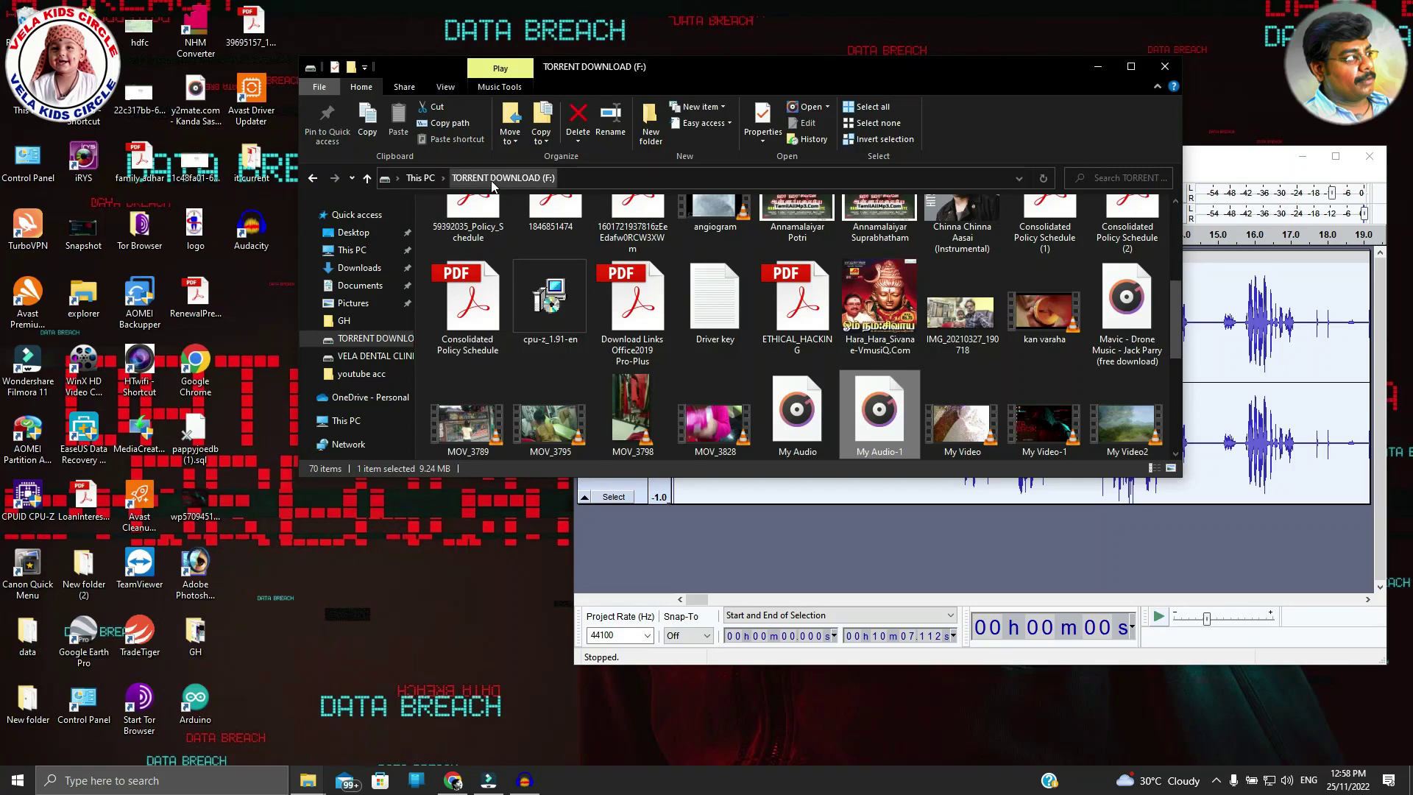
click(492, 179)
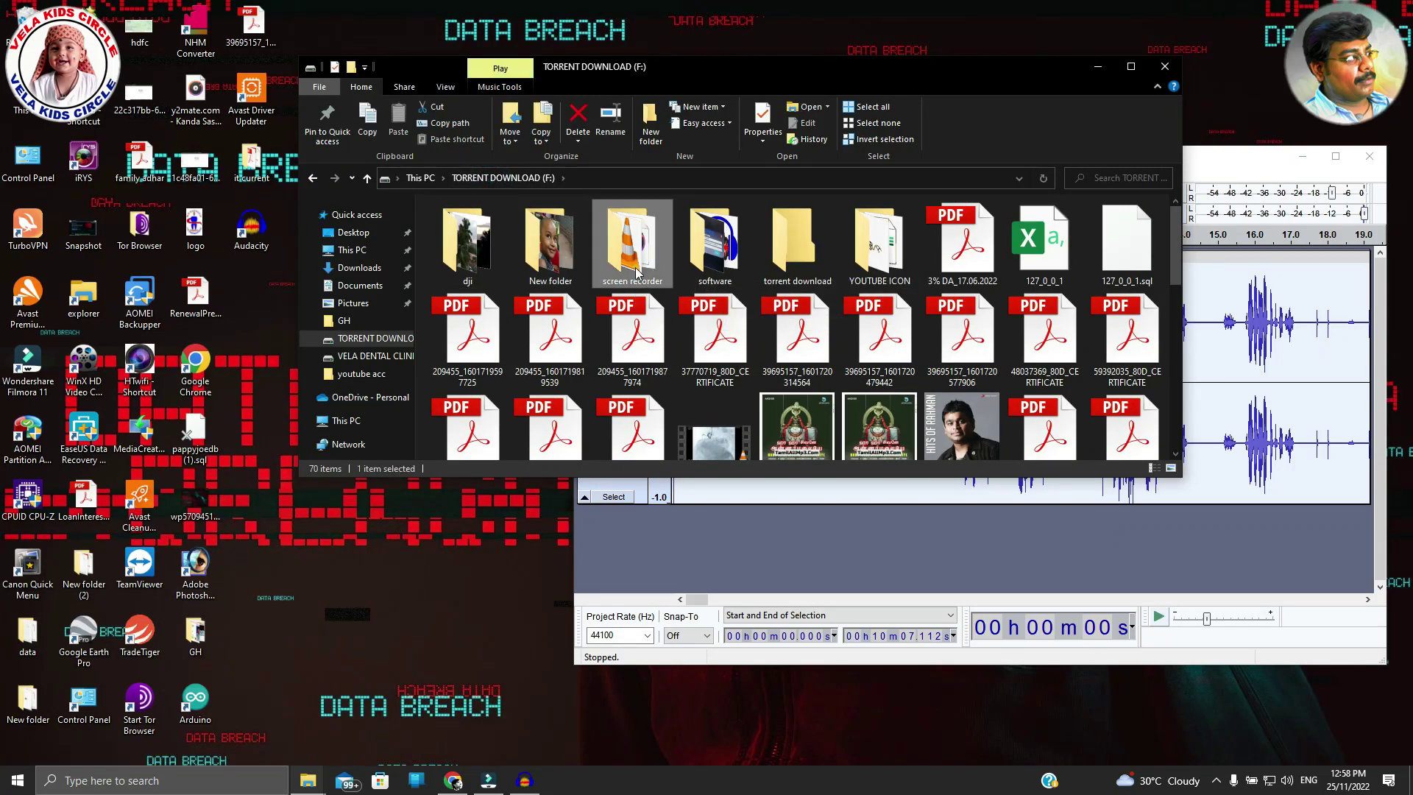
double_click(635, 268)
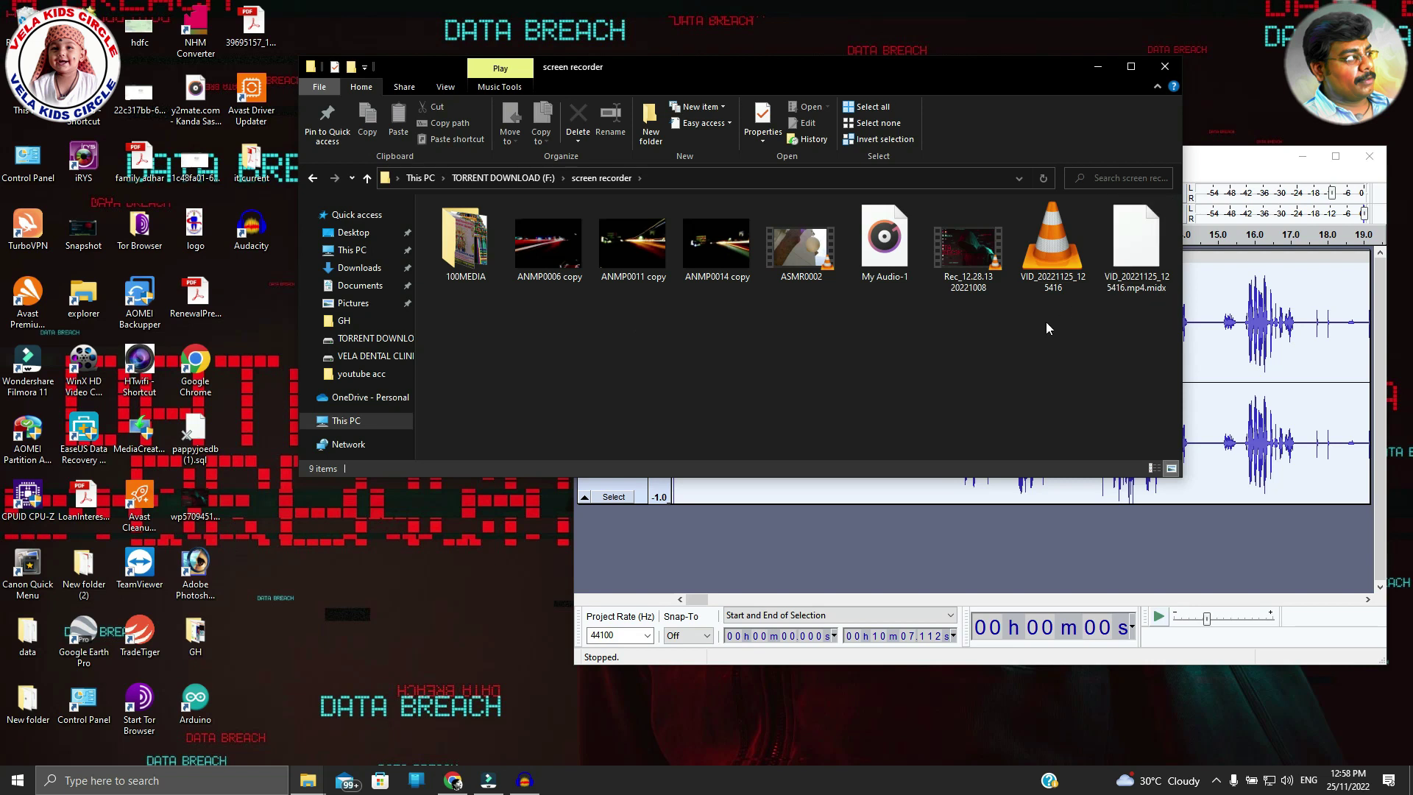
Switch to Filmora, import My Audio-1 from the screen recorder folder and place it at the start of a new audio track
click(489, 779)
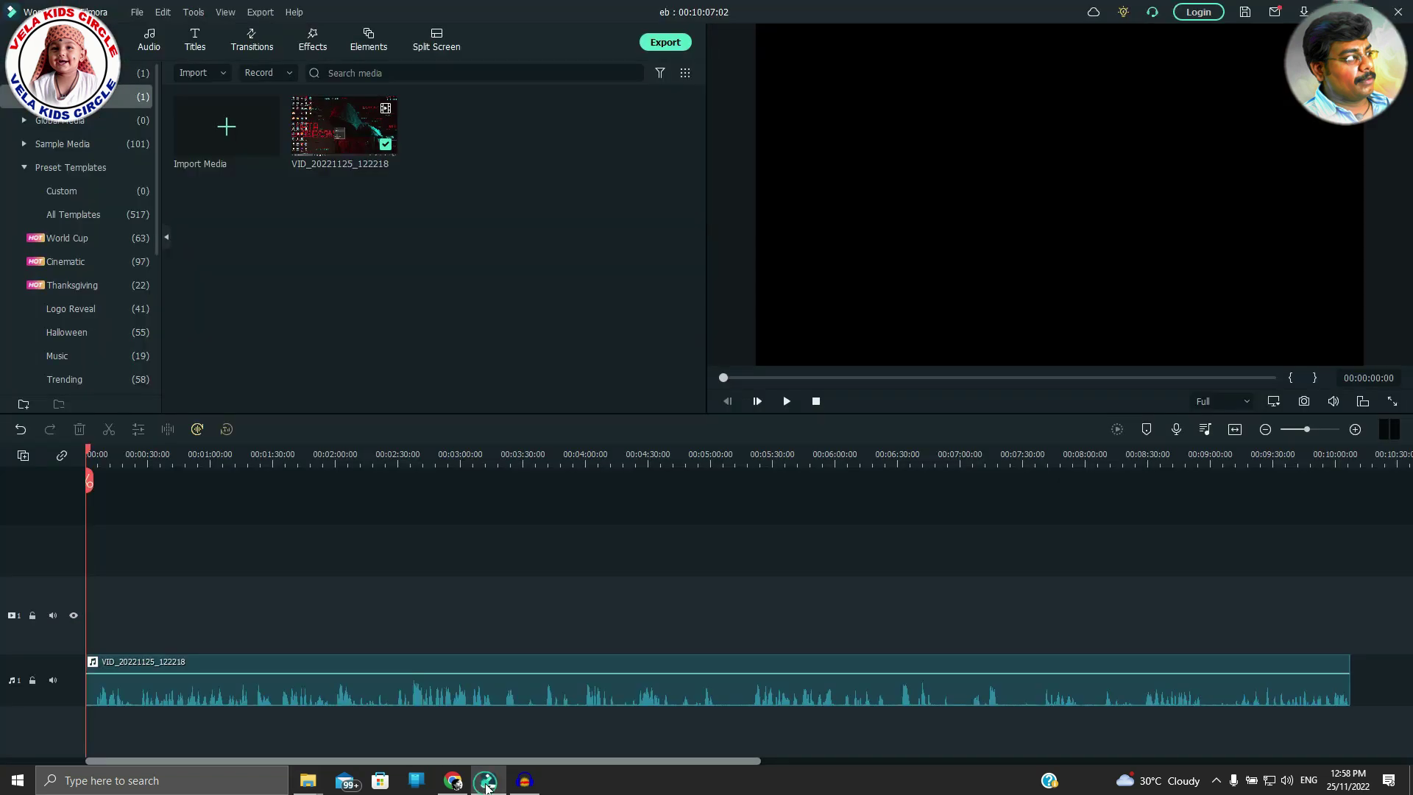
mouse_move(535, 775)
mouse_move(309, 779)
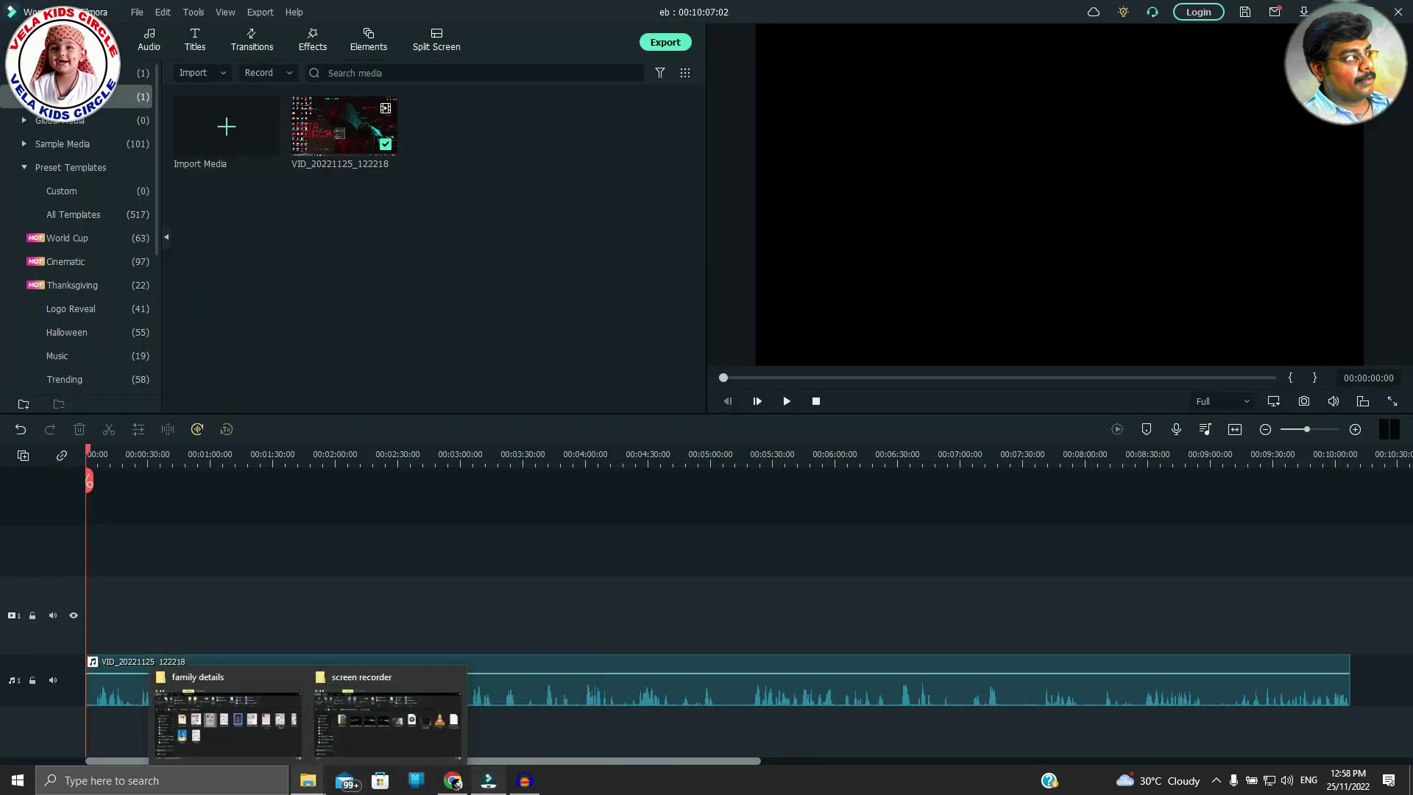
click(418, 740)
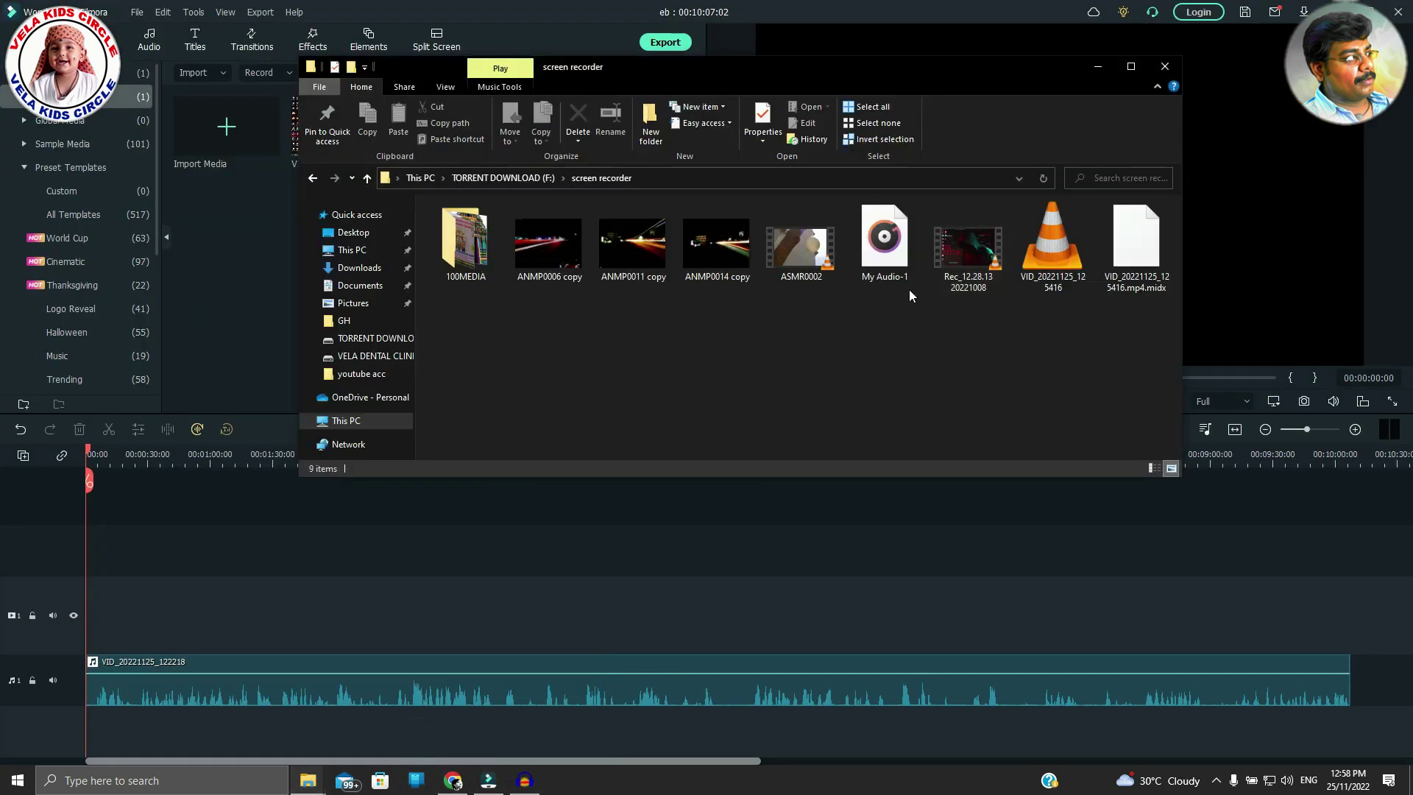
drag(894, 258, 232, 307)
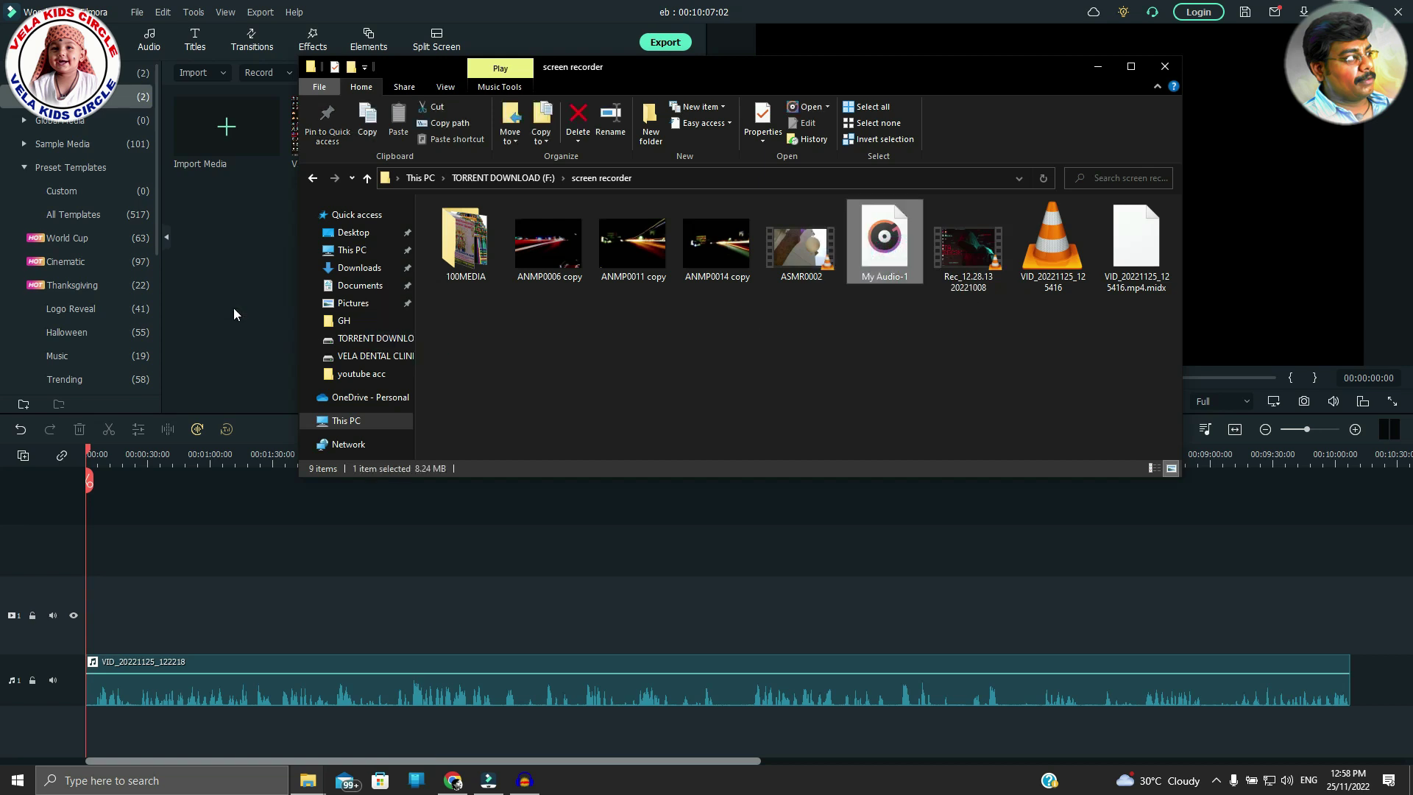
click(1094, 68)
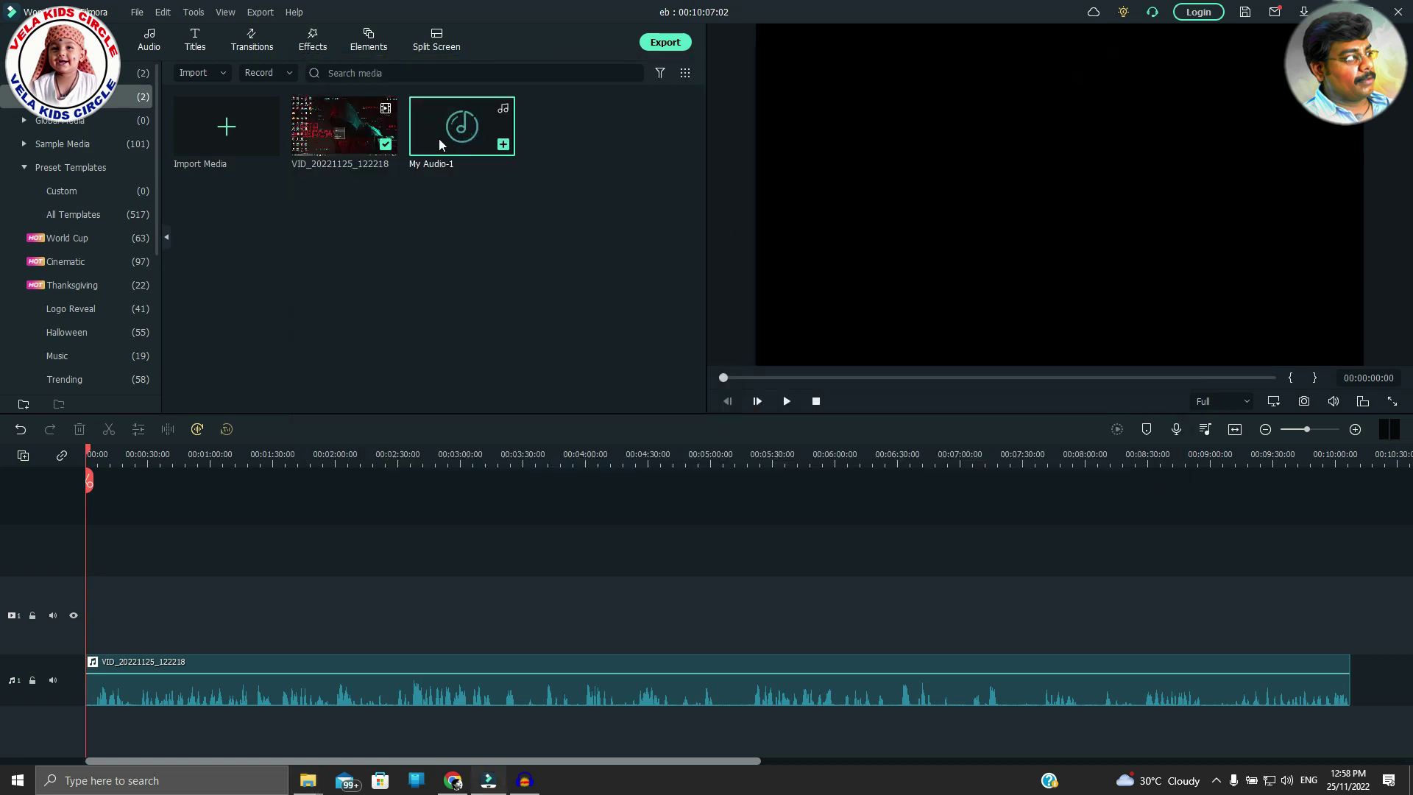
drag(439, 138, 95, 738)
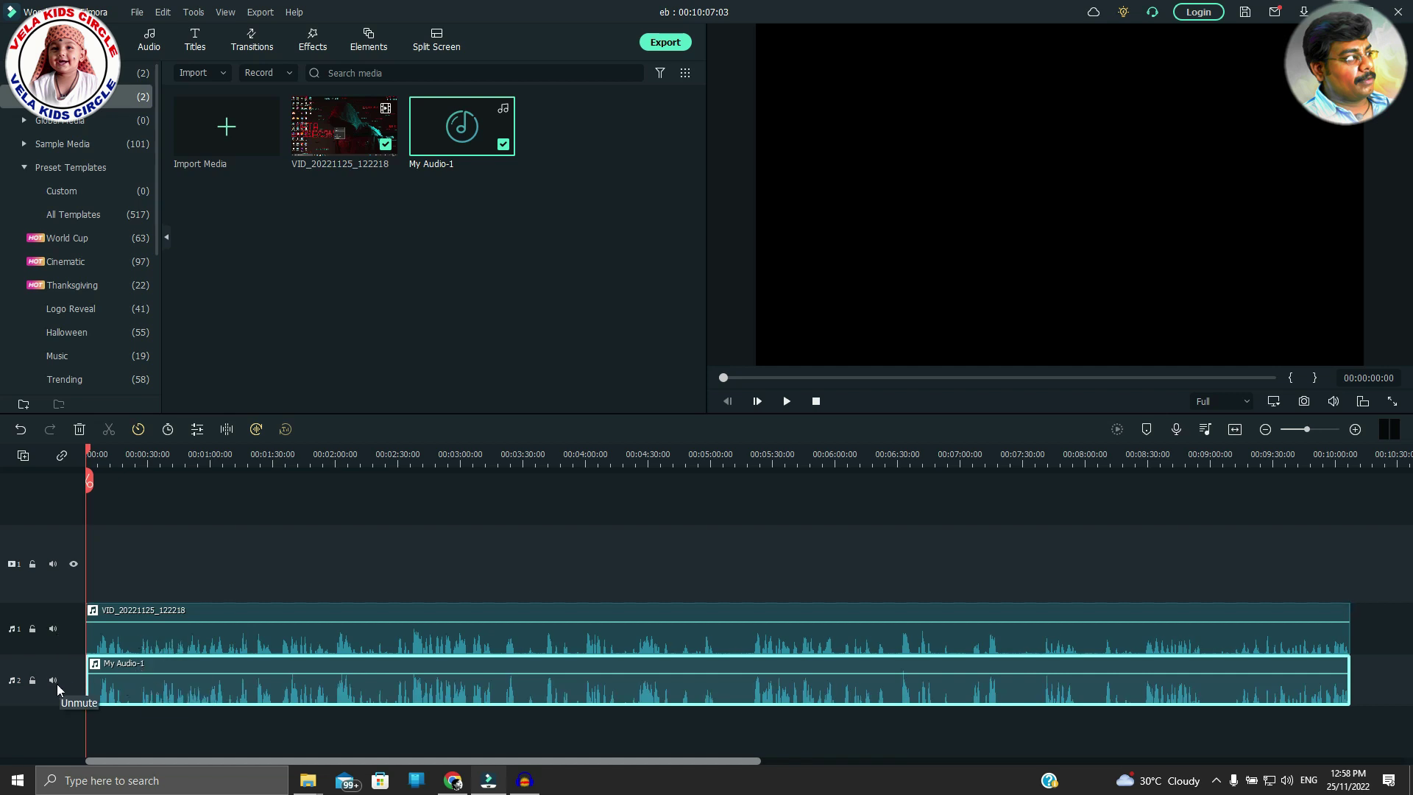
Lock and mute the My Audio-1 track, and play only the original VID_20221125_122218 audio for about 13 seconds
click(33, 680)
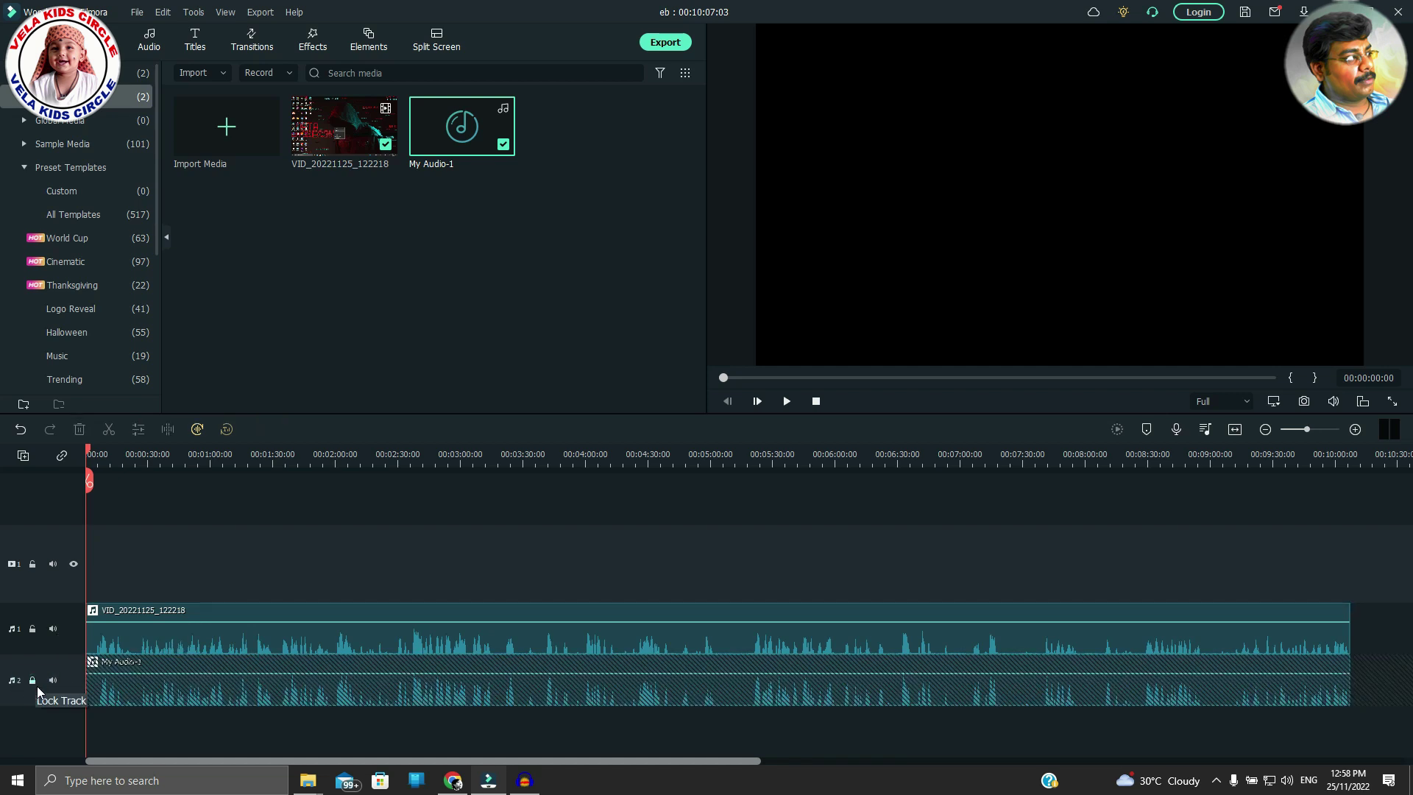
click(52, 681)
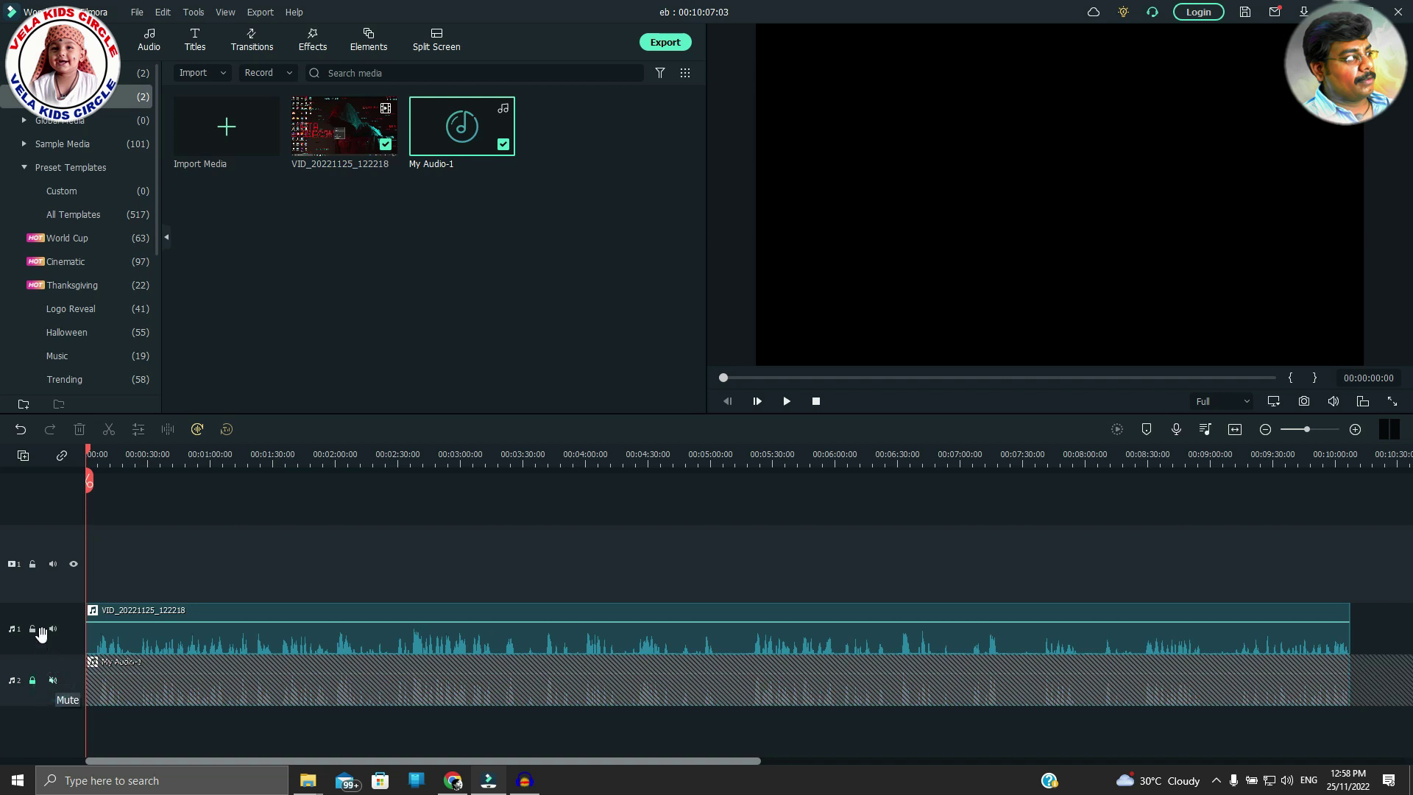
click(786, 401)
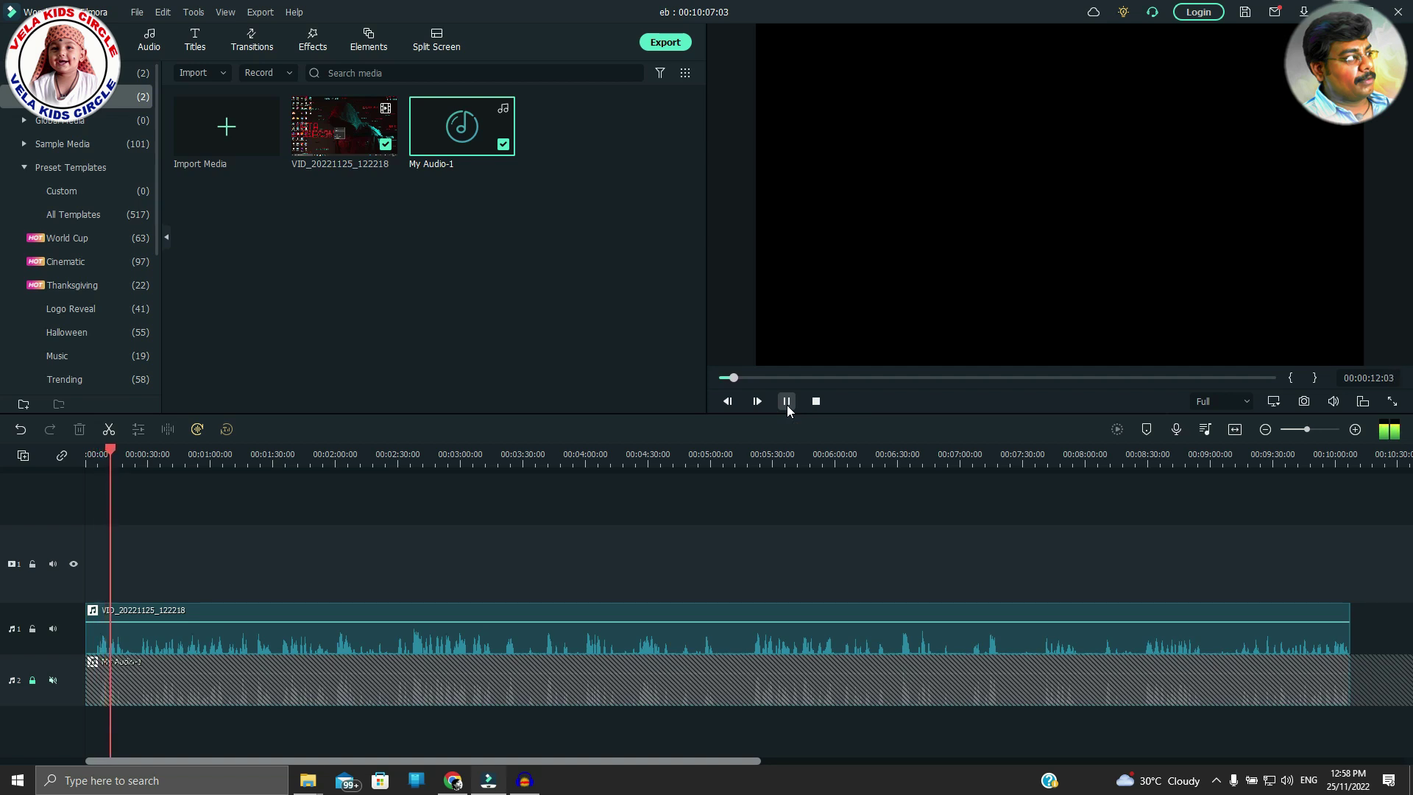
click(787, 403)
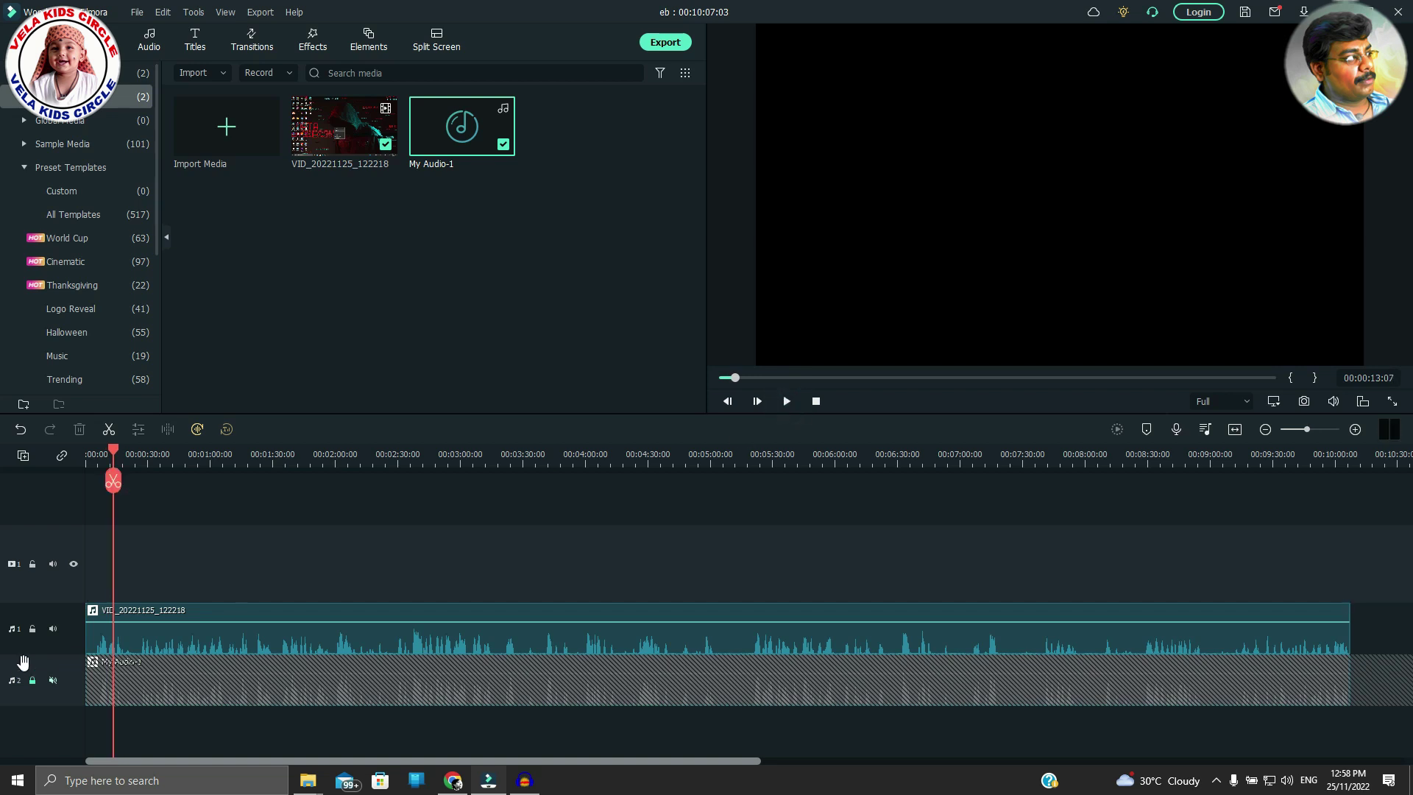
Lock and mute the VID_20221125_122218 audio track, unmute the My Audio-1 track, and play only the enhanced audio for about 7 seconds
click(33, 629)
click(52, 629)
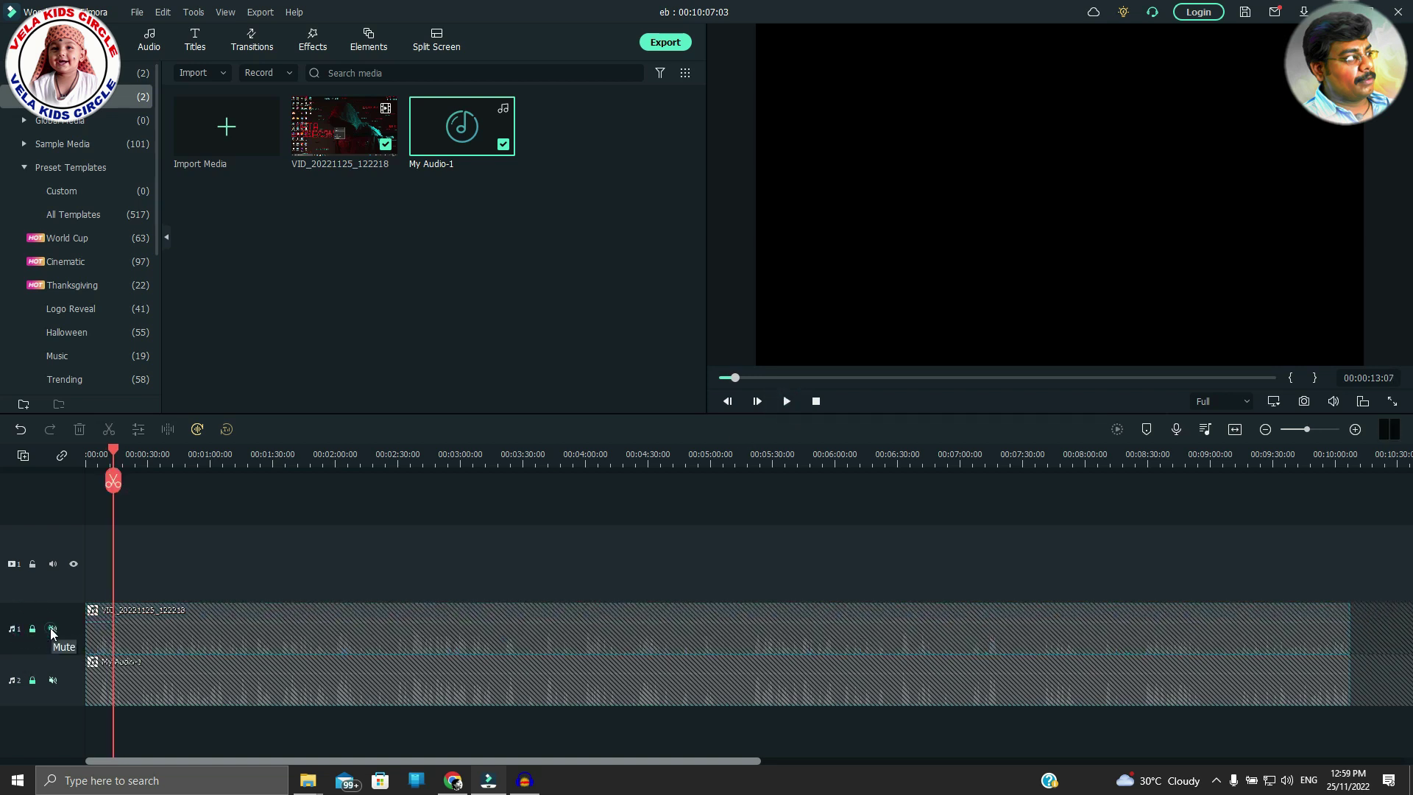
click(53, 679)
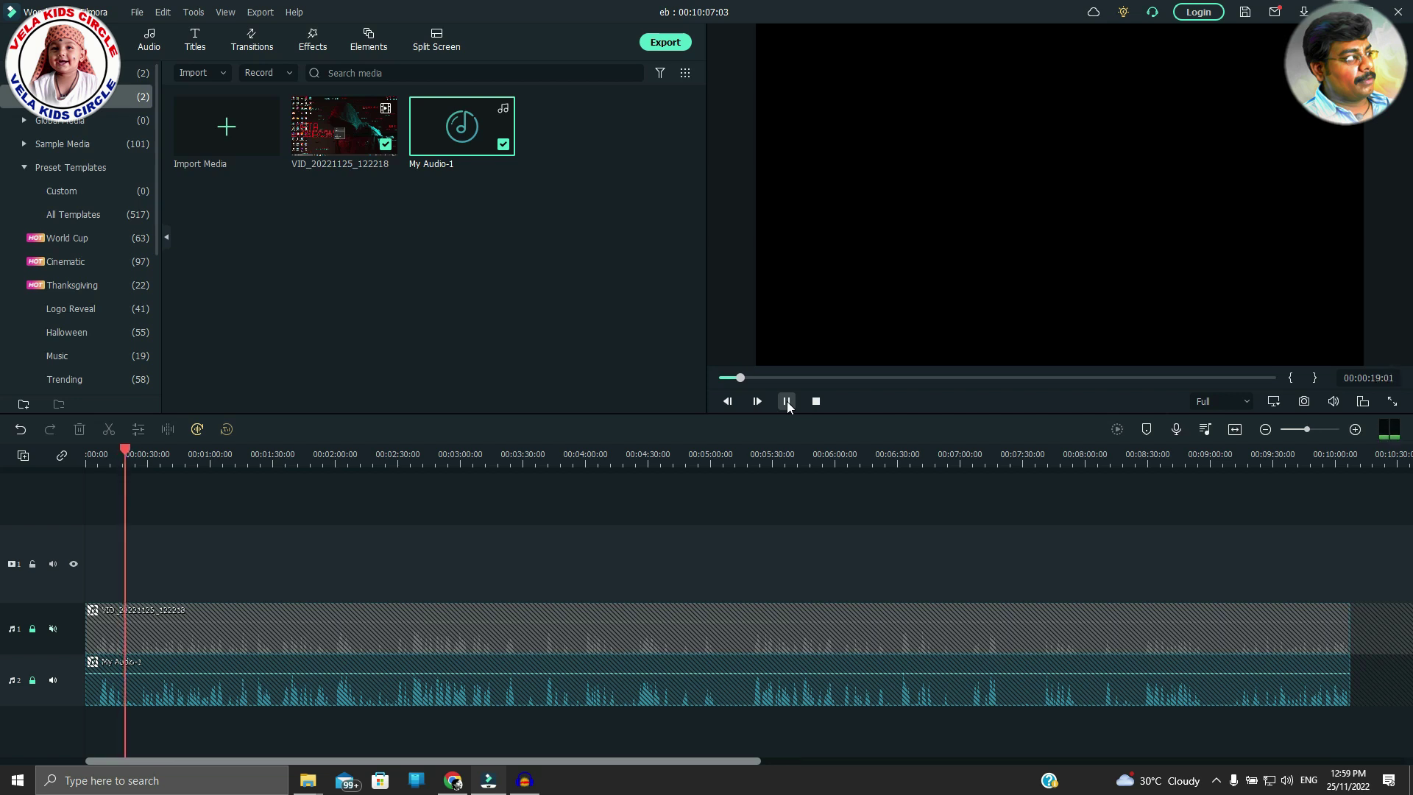
click(787, 400)
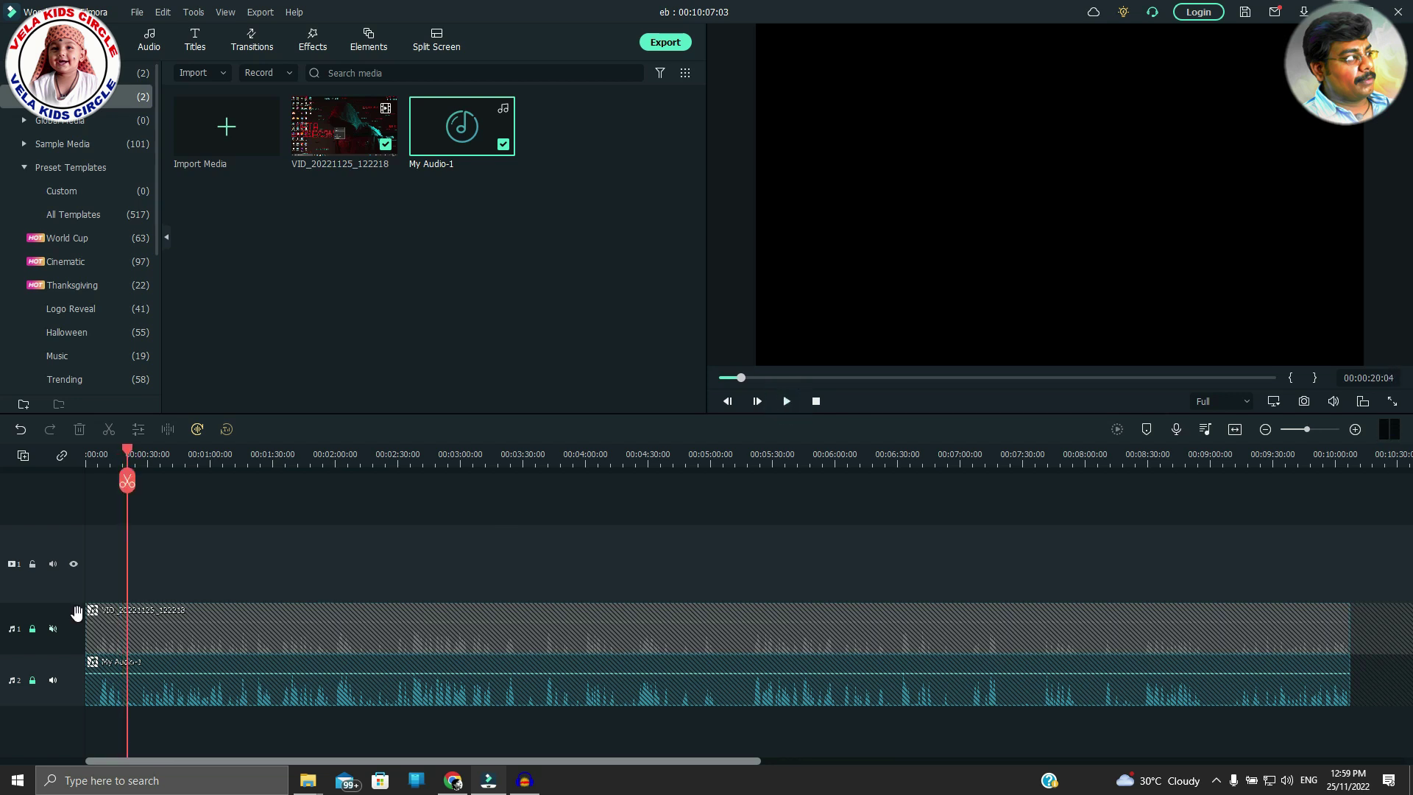
Unlock and unmute the original audio track, delete its VID_20221125_122218 clip, and unlock the My Audio-1 track
click(33, 629)
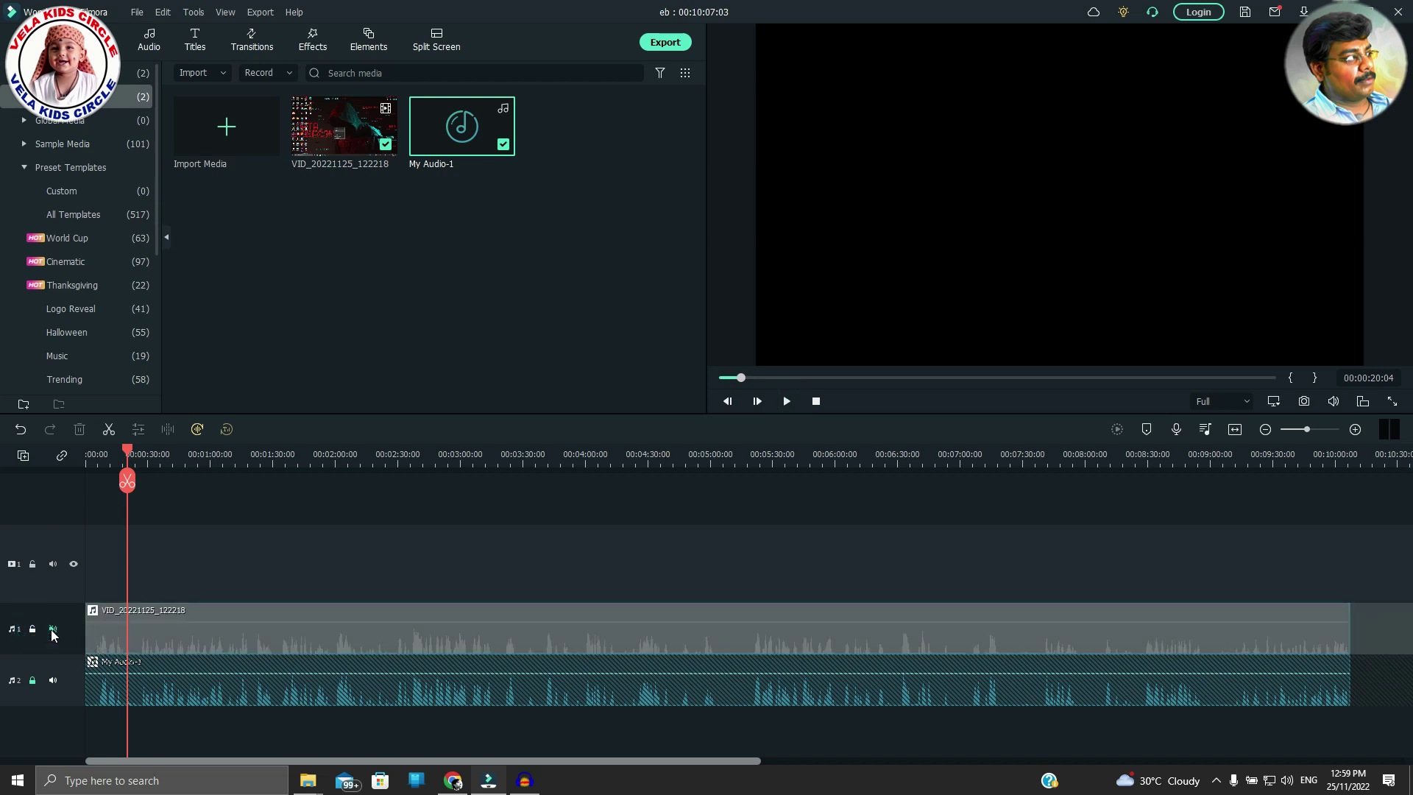
click(52, 629)
click(196, 636)
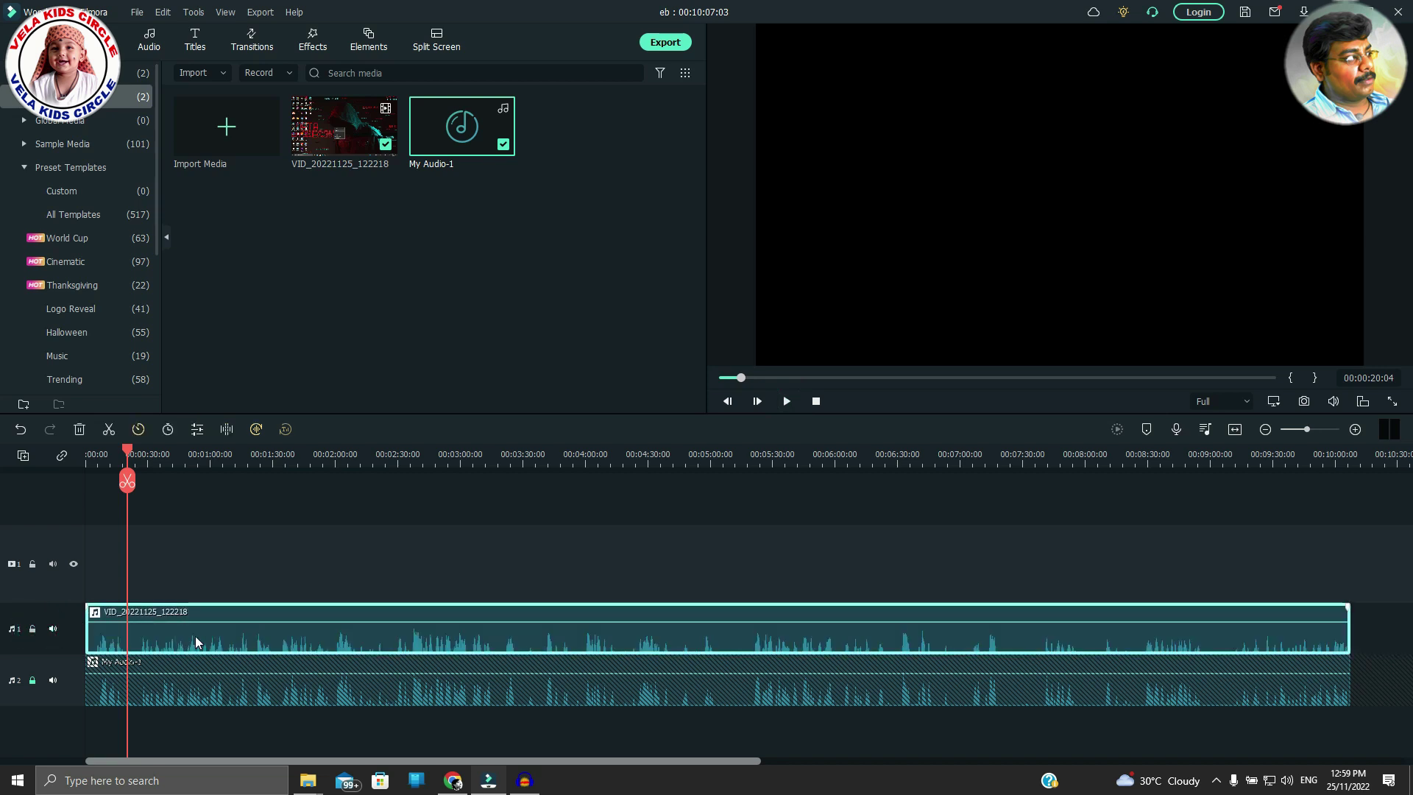
key(Delete)
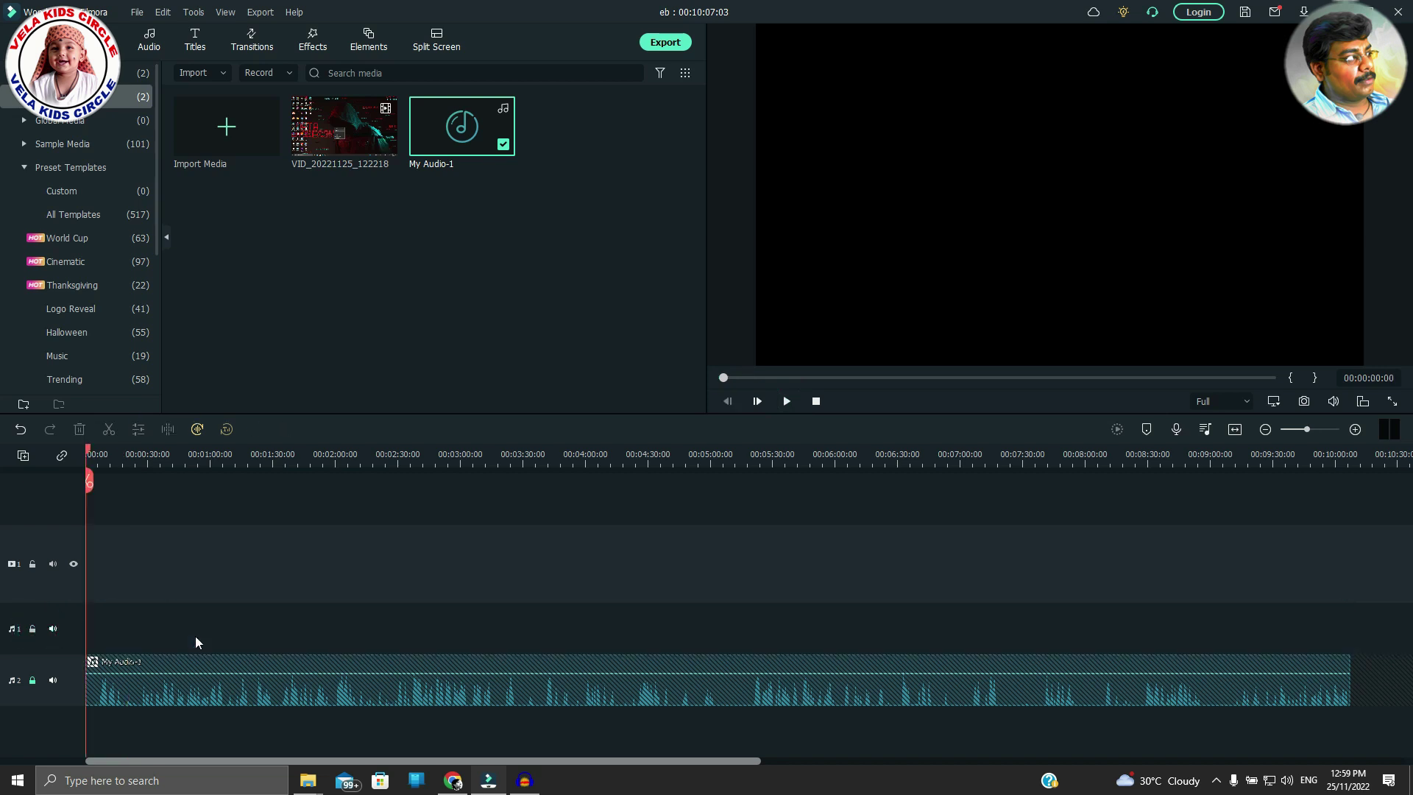
click(32, 680)
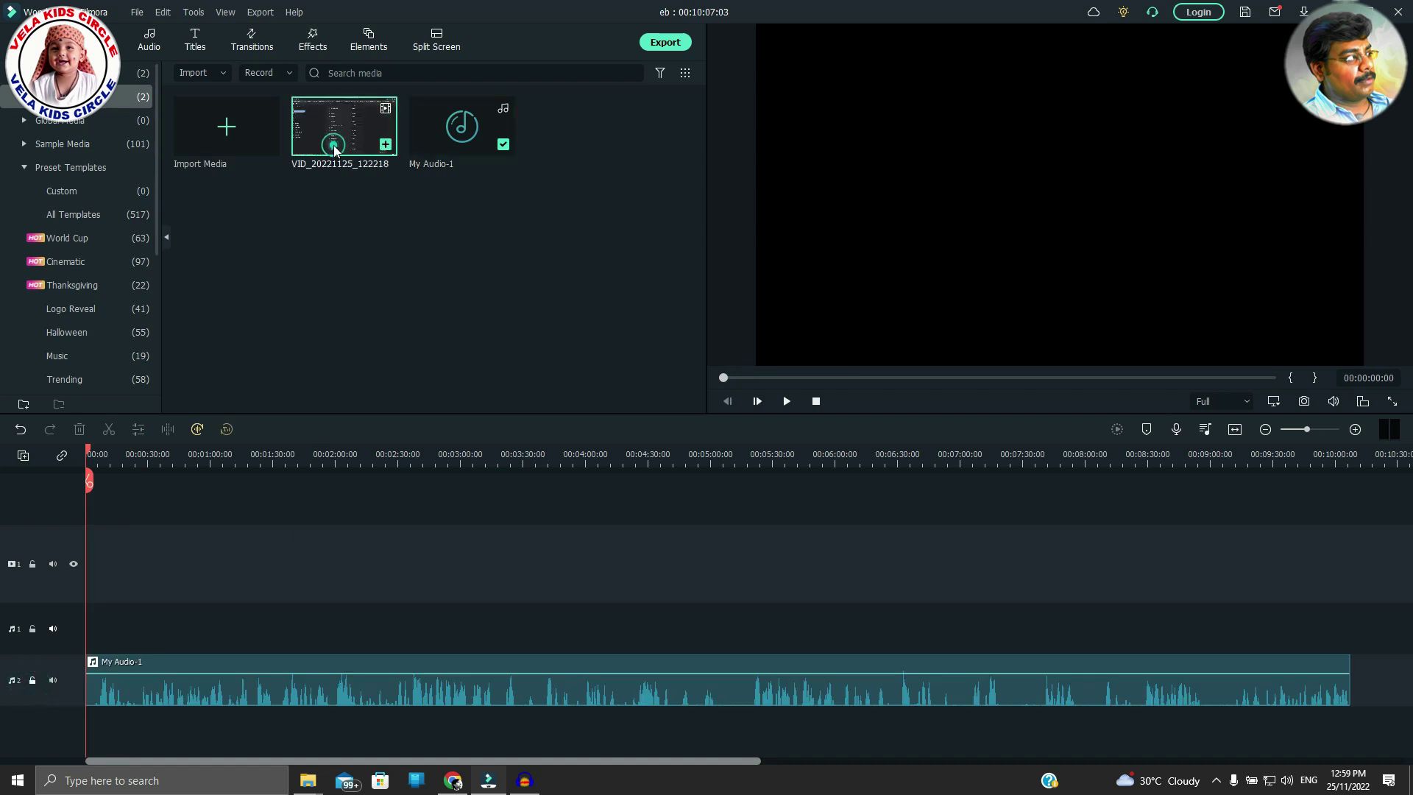
Place the VID_20221125_122218 video at the start of the video track and detach its audio
drag(335, 149, 97, 657)
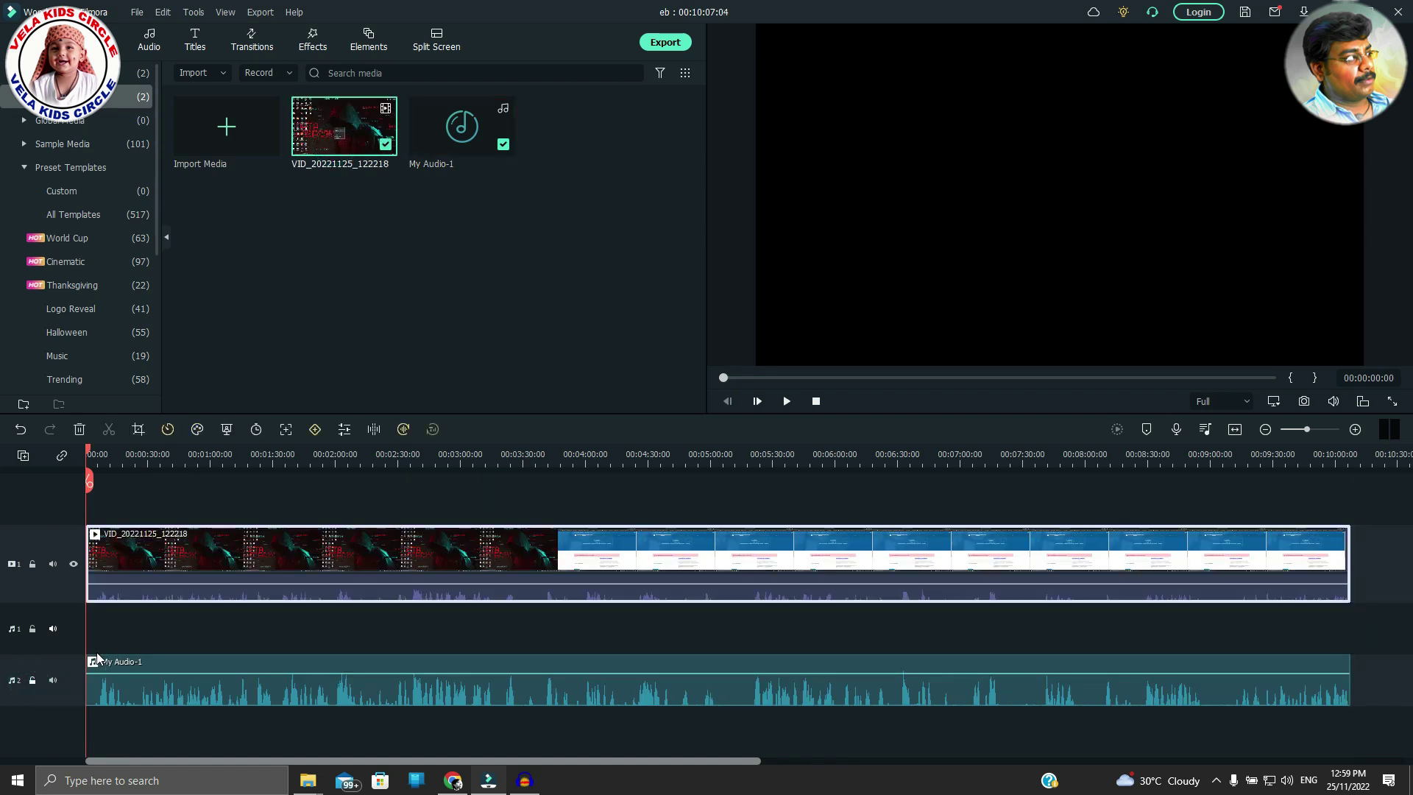
right_click(231, 558)
click(294, 433)
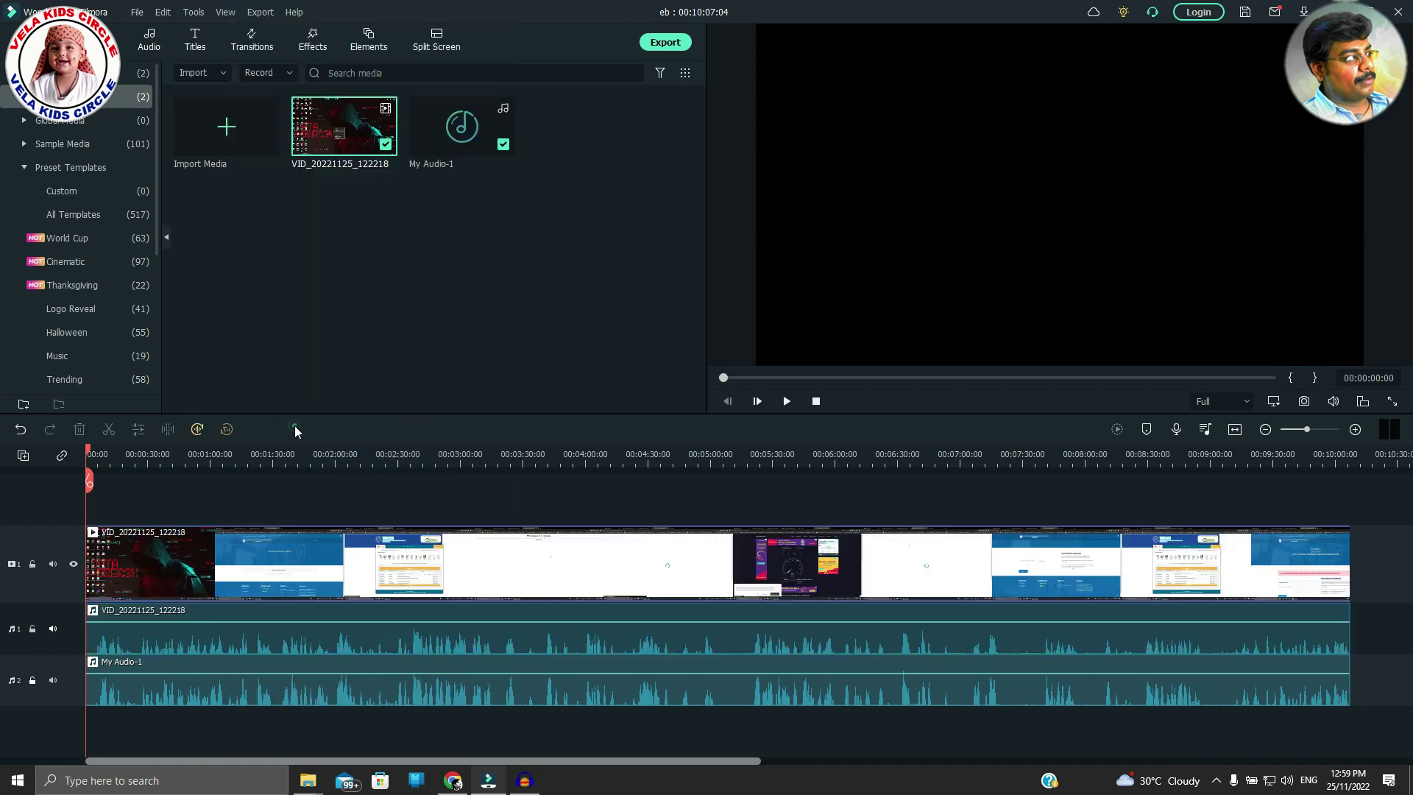
Delete the detached VID_20221125_122218 audio and move the My Audio-1 clip into its place on audio track 1, starting at zero
click(222, 626)
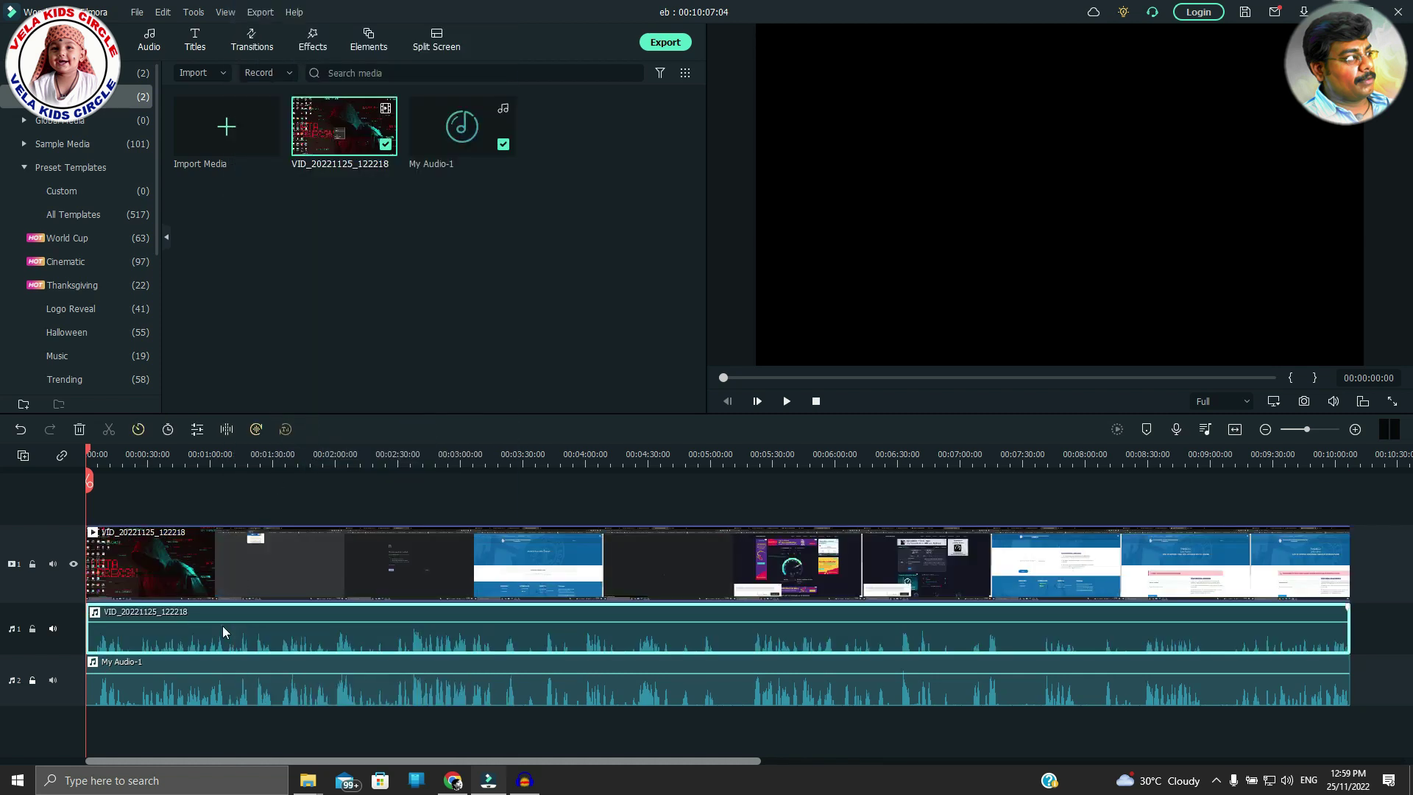
key(Delete)
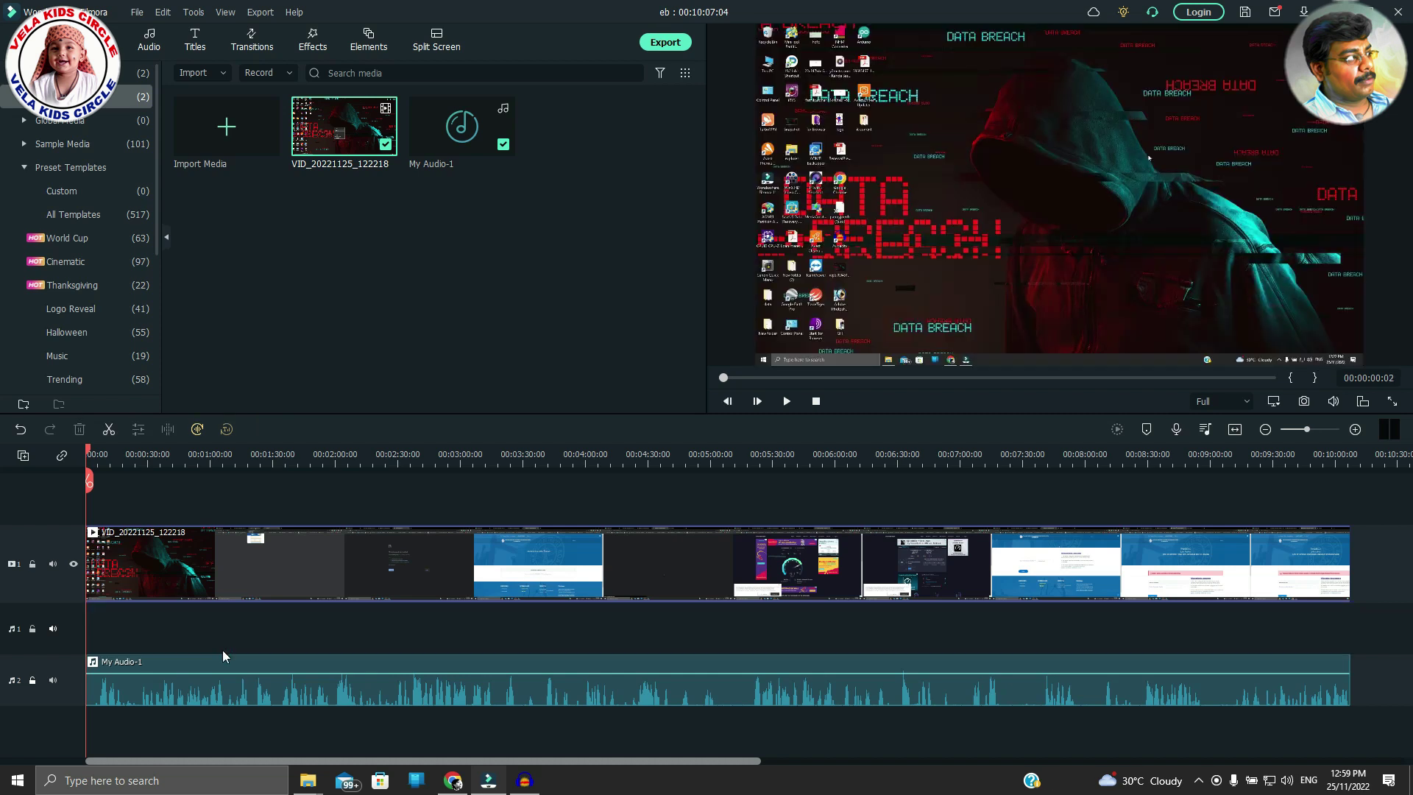
drag(239, 678, 255, 643)
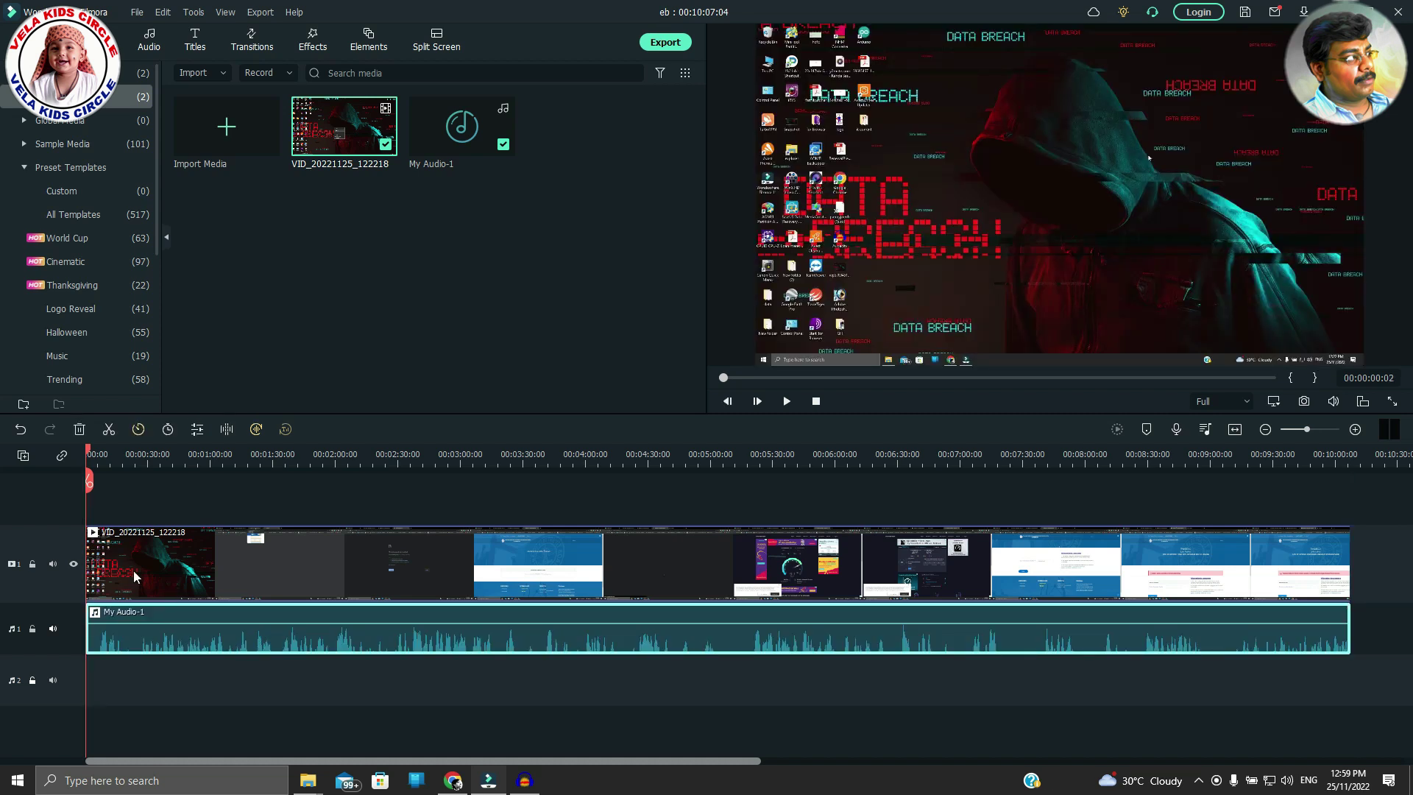